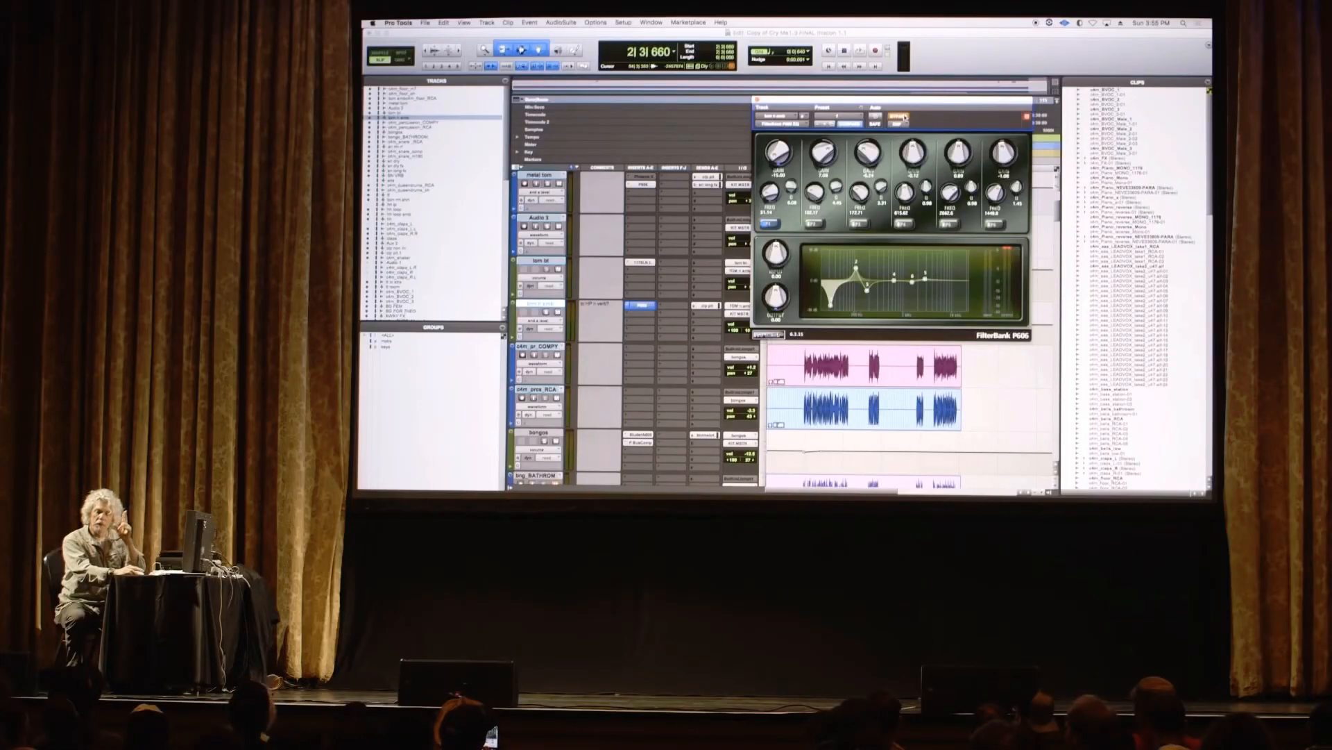
Step: Toggle the bypass of the FilterBank P606 EQ on the tom n amb track to compare its effect
{"action": "left_click", "coordinate": [903, 117]}
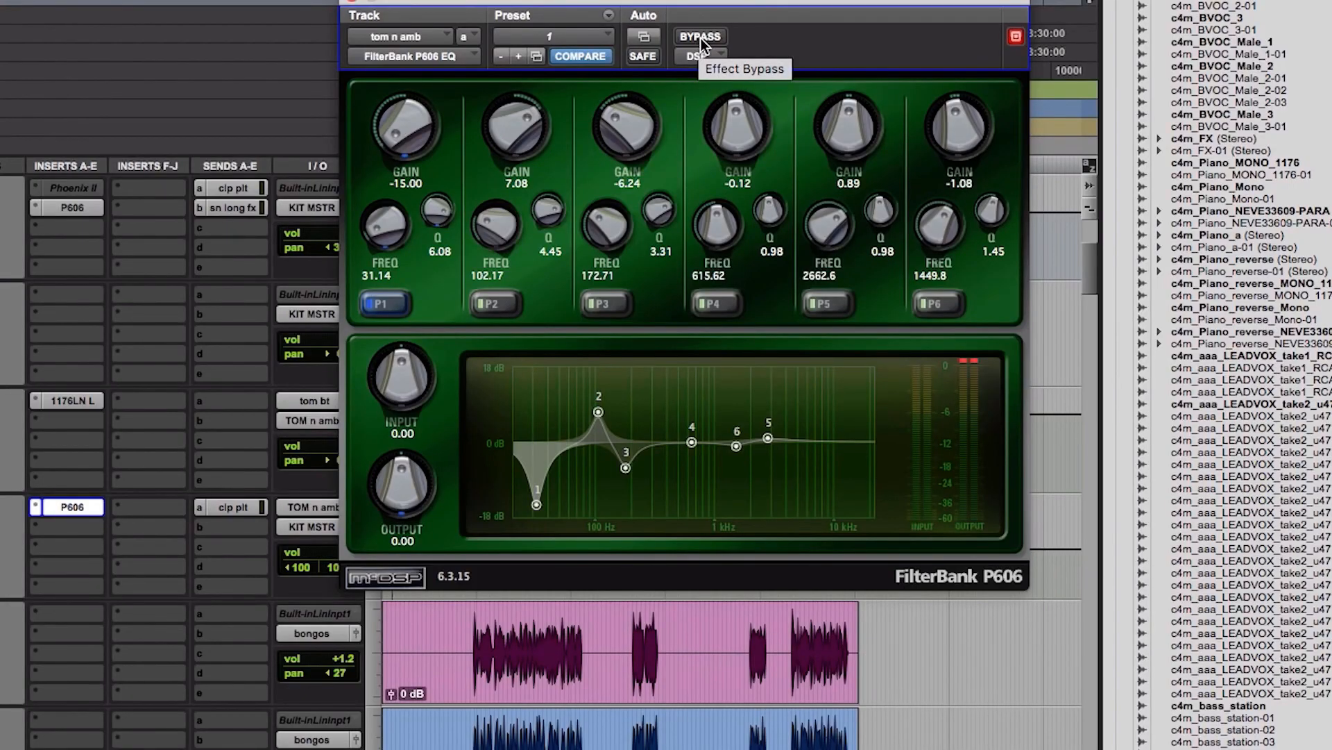
{"action": "left_click", "coordinate": [699, 38]}
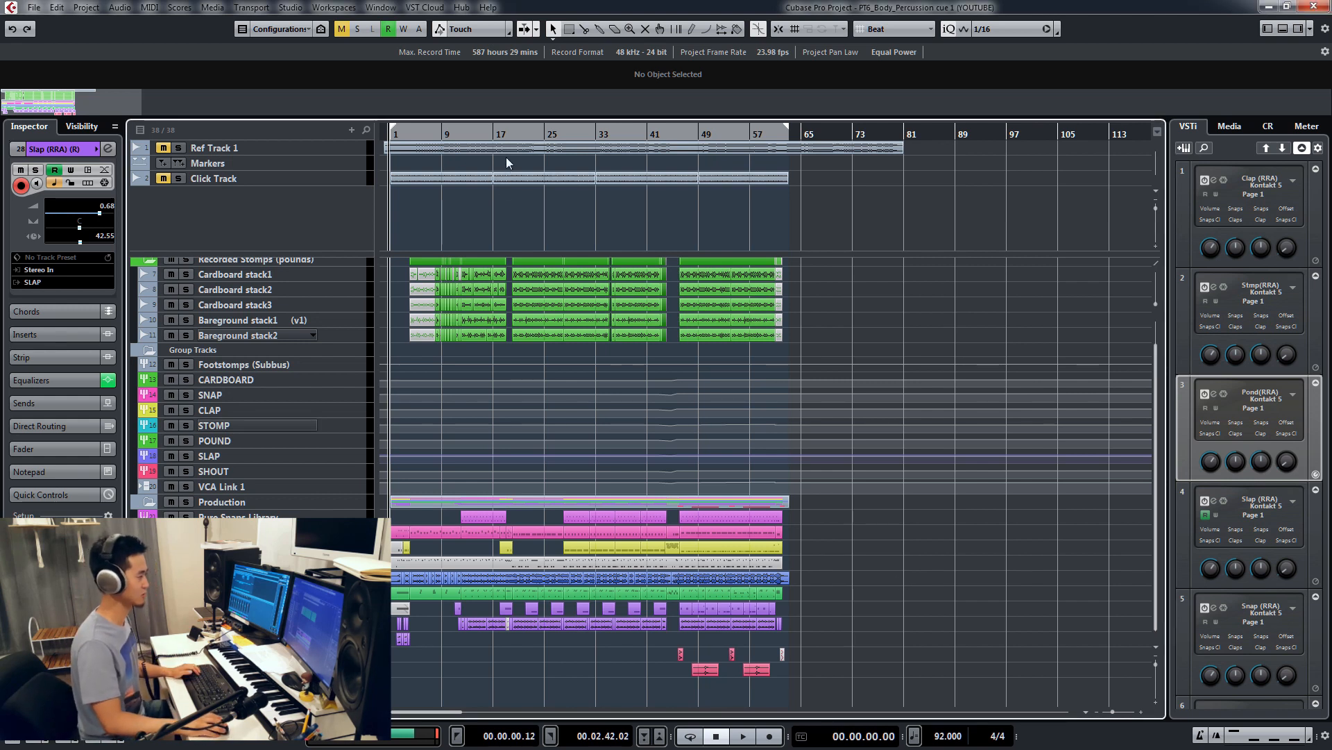
Step: Play the body percussion project from around bar 20, look over its tracks, and stop playback
{"action": "left_click", "coordinate": [514, 133]}
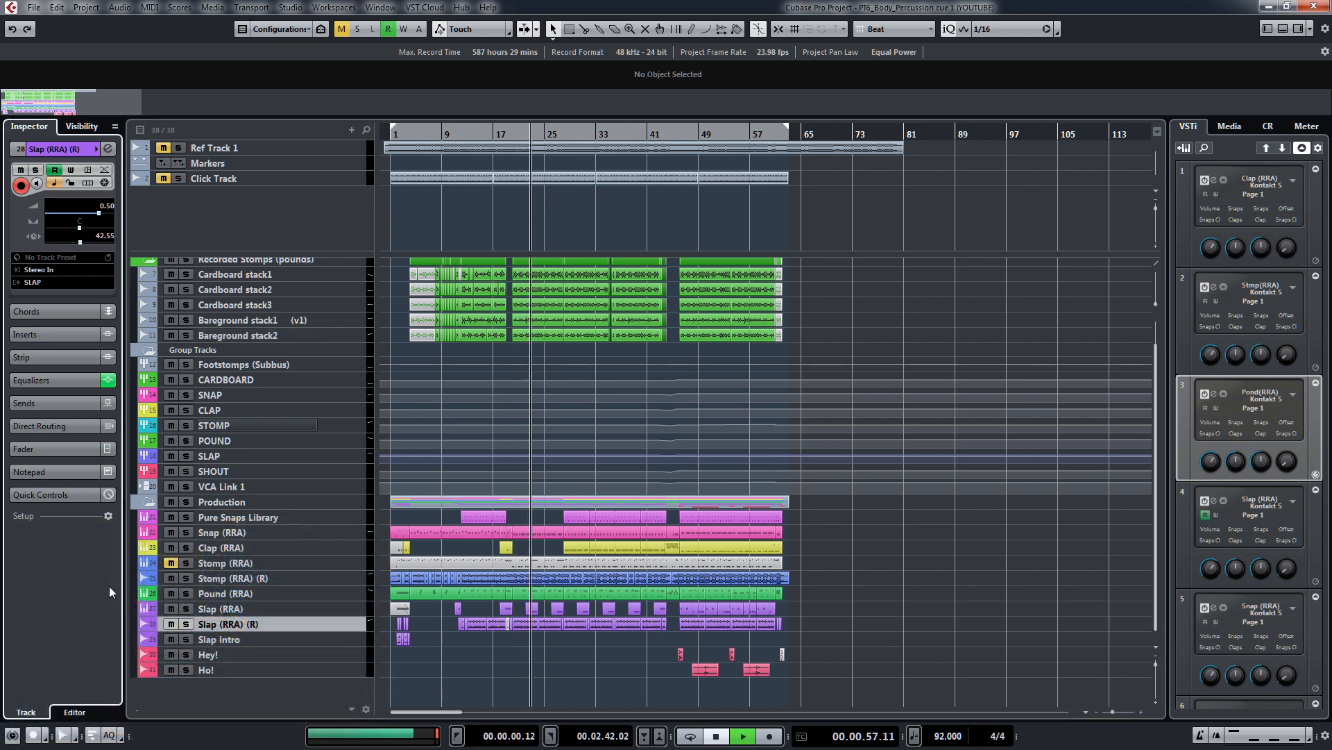
{"action": "key", "text": "space"}
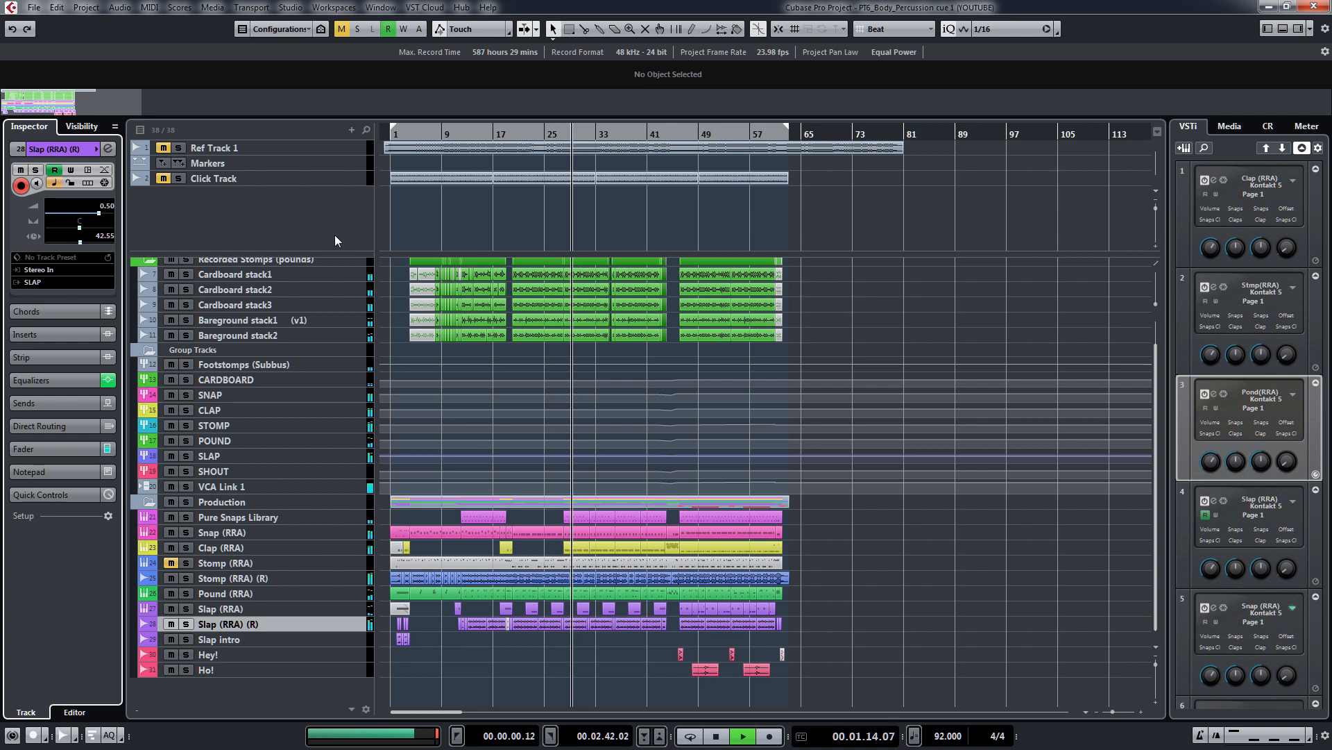
{"action": "scroll", "coordinate": [504, 342], "scroll_direction": "up", "scroll_amount": 2}
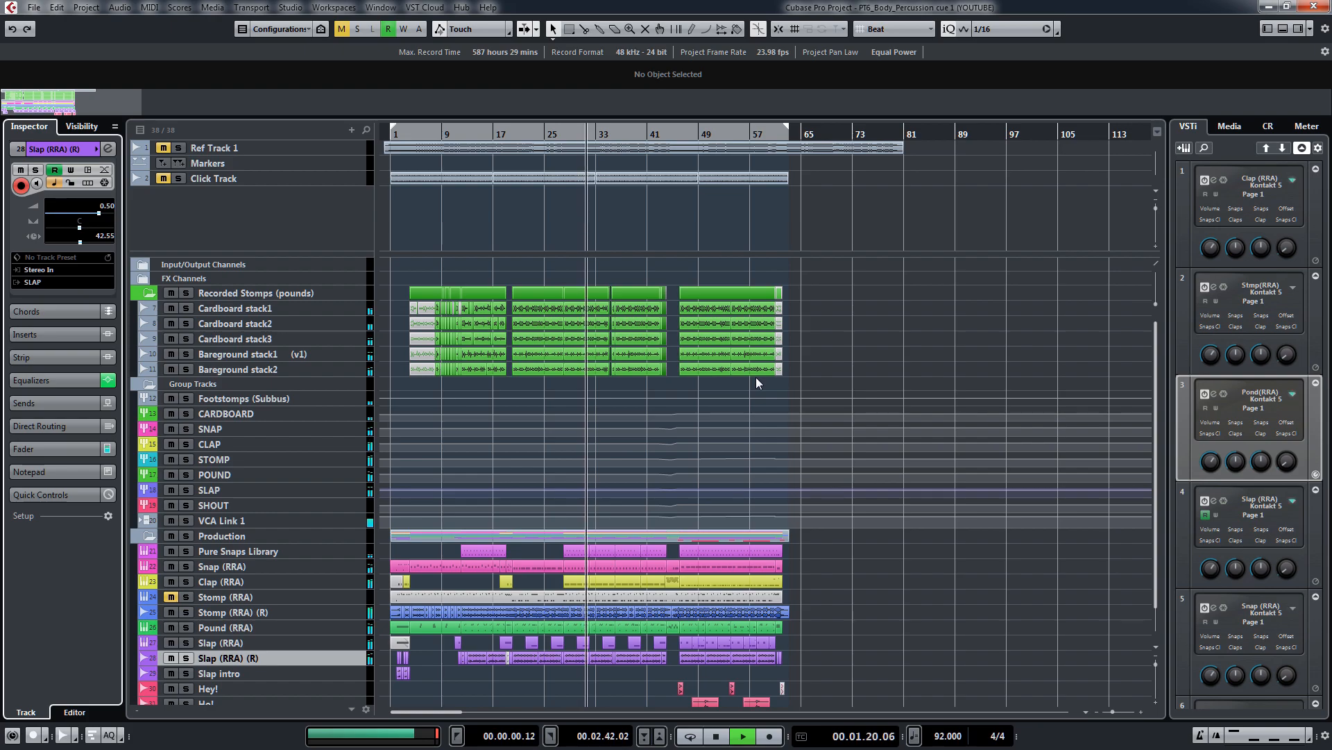
{"action": "key", "text": "space"}
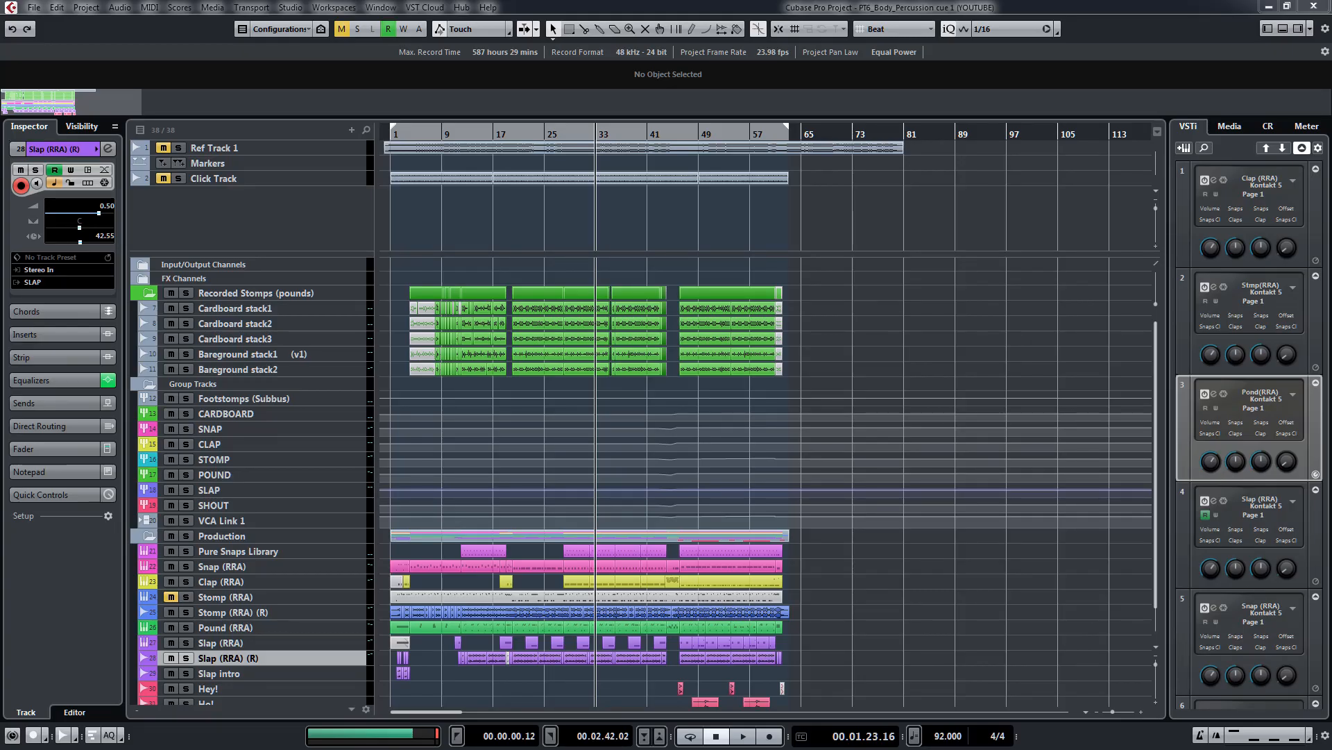
Step: Bring up the MixConsole, select only the SLAP group channel, and toggle the bypass of all its inserts
{"action": "left_click_drag", "start_coordinate": [0, 25], "coordinate": [874, 6]}
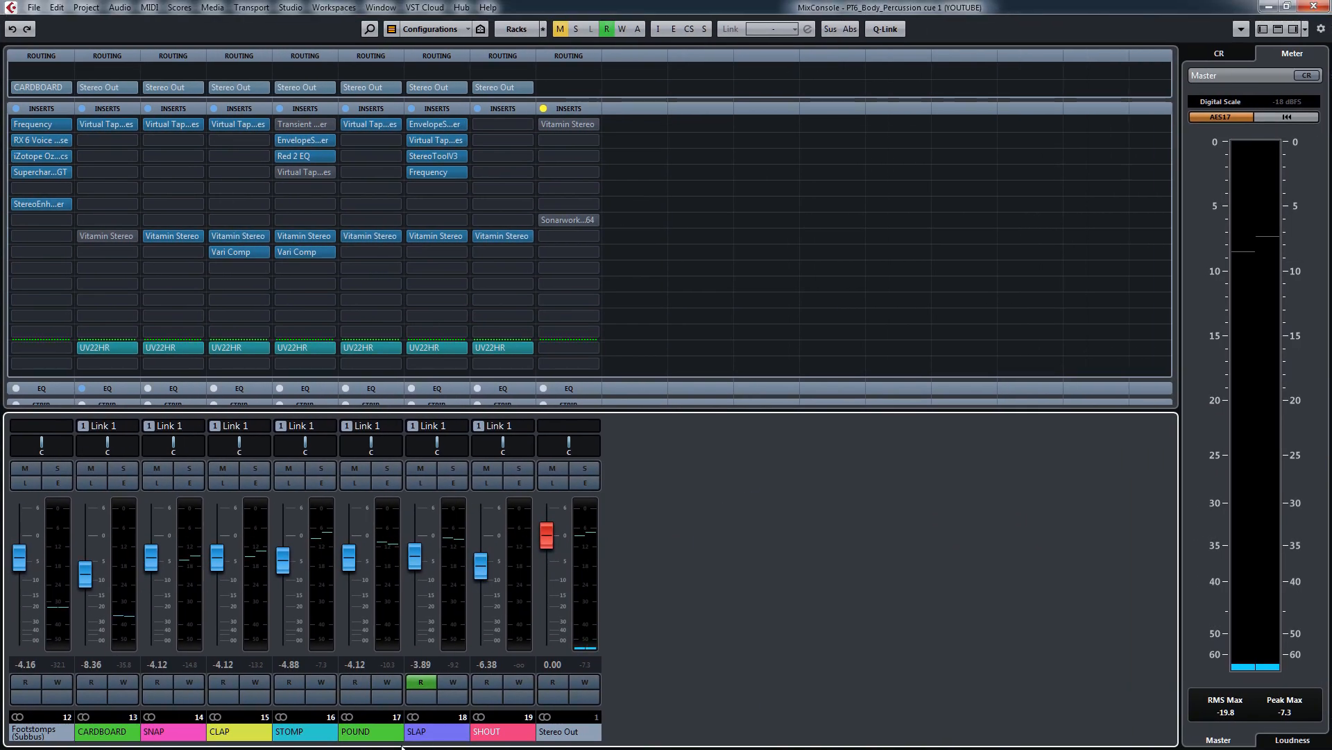
{"action": "left_click", "coordinate": [104, 733]}
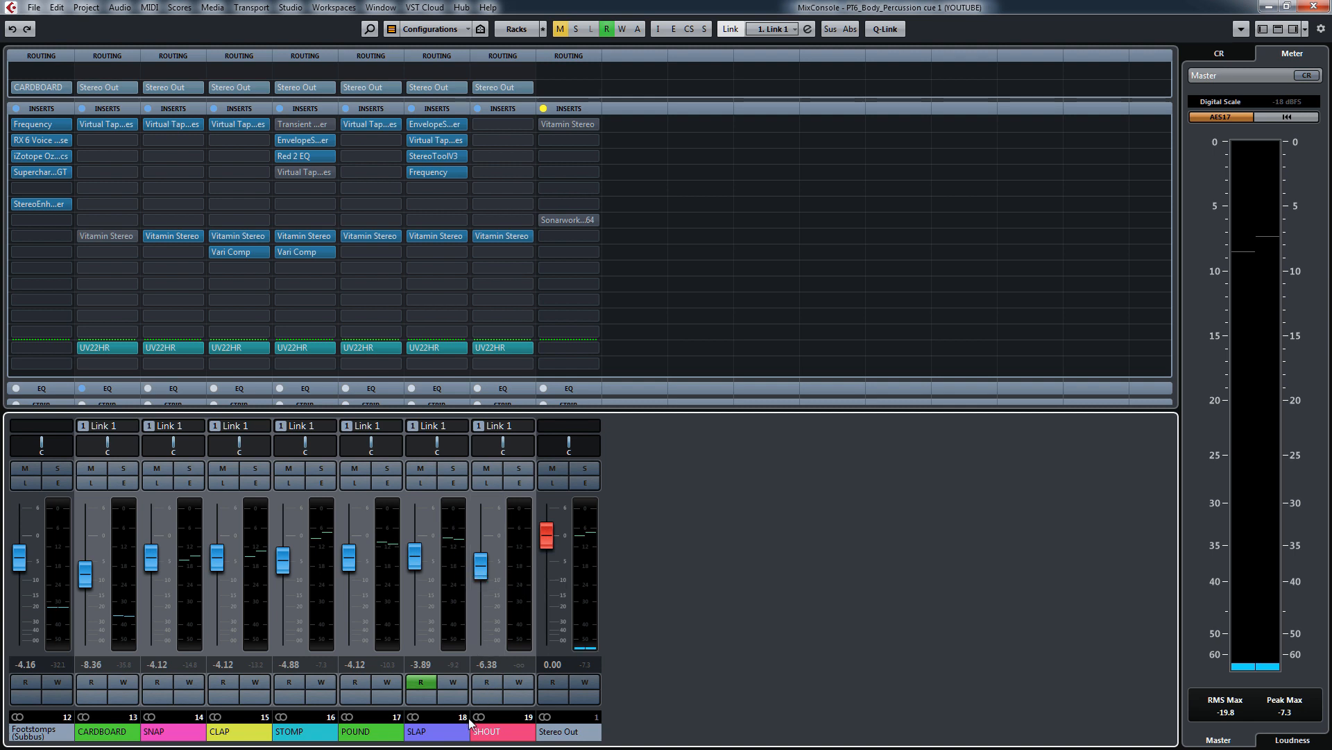
{"action": "left_click", "coordinate": [449, 734]}
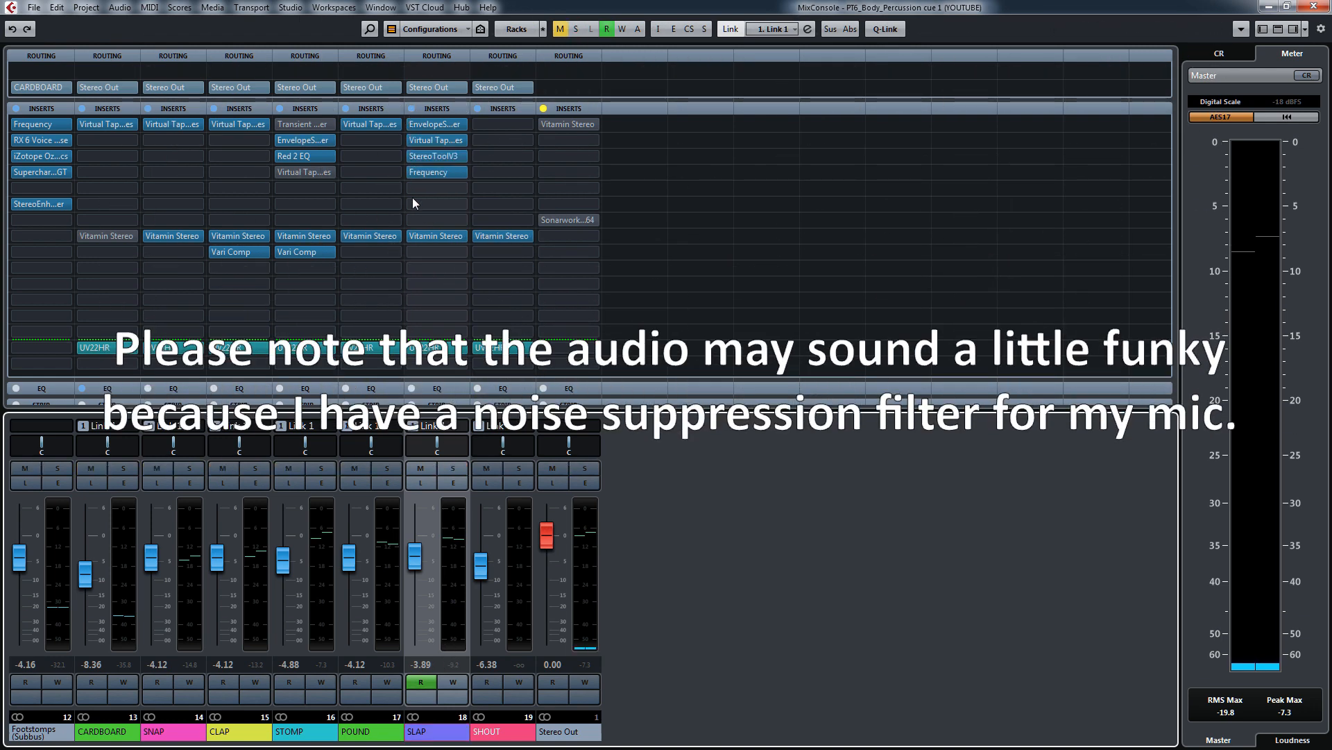
{"action": "left_click", "coordinate": [411, 109]}
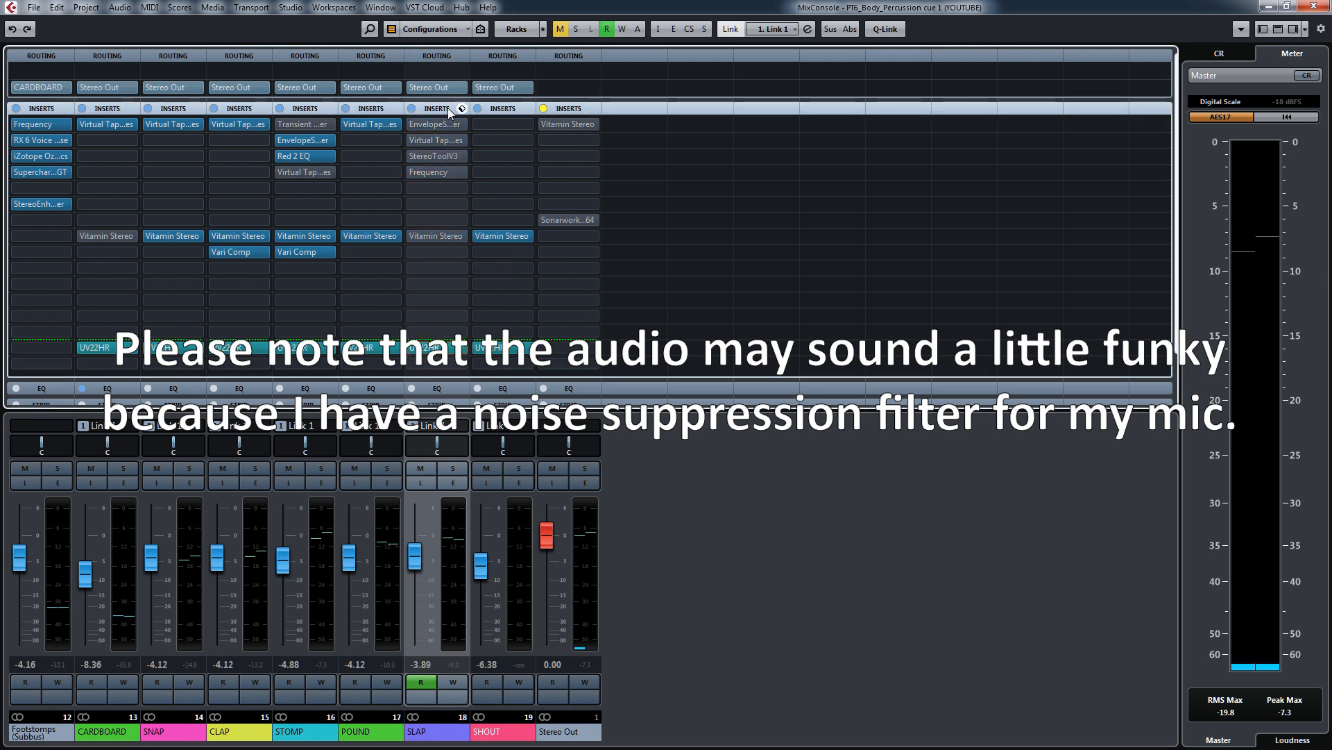
{"action": "left_click", "coordinate": [411, 109]}
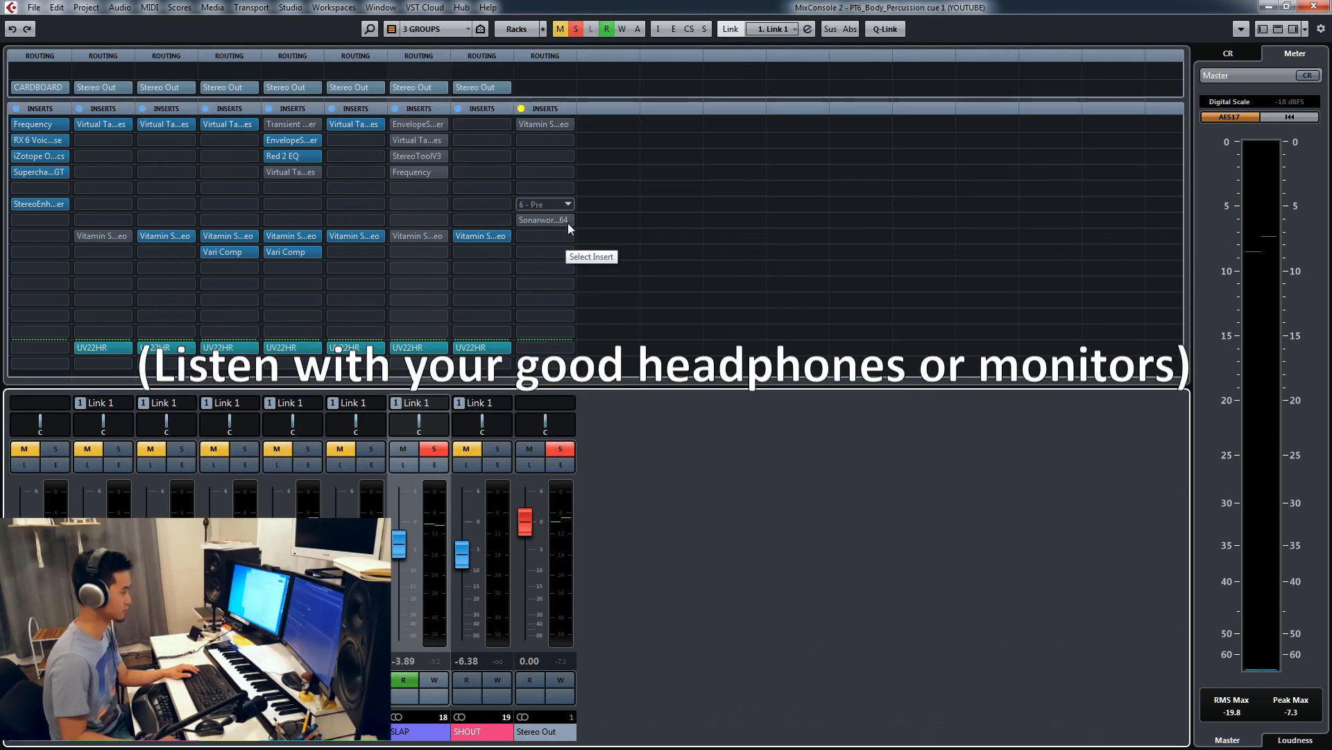
Step: Play the soloed SLAP group, compare its EnvelopeShaper insert bypassed and active, leave it active, and close the plug-in
{"action": "key", "text": "space"}
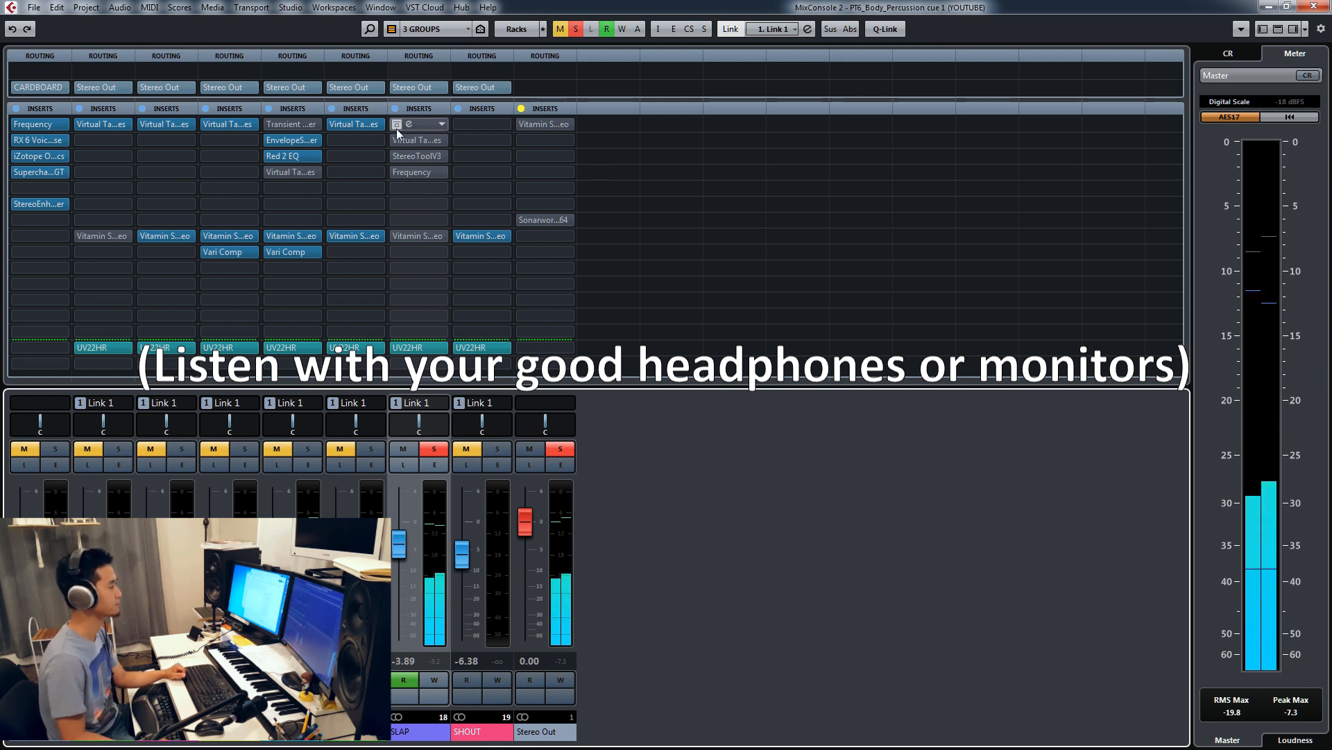
{"action": "left_click", "coordinate": [414, 127]}
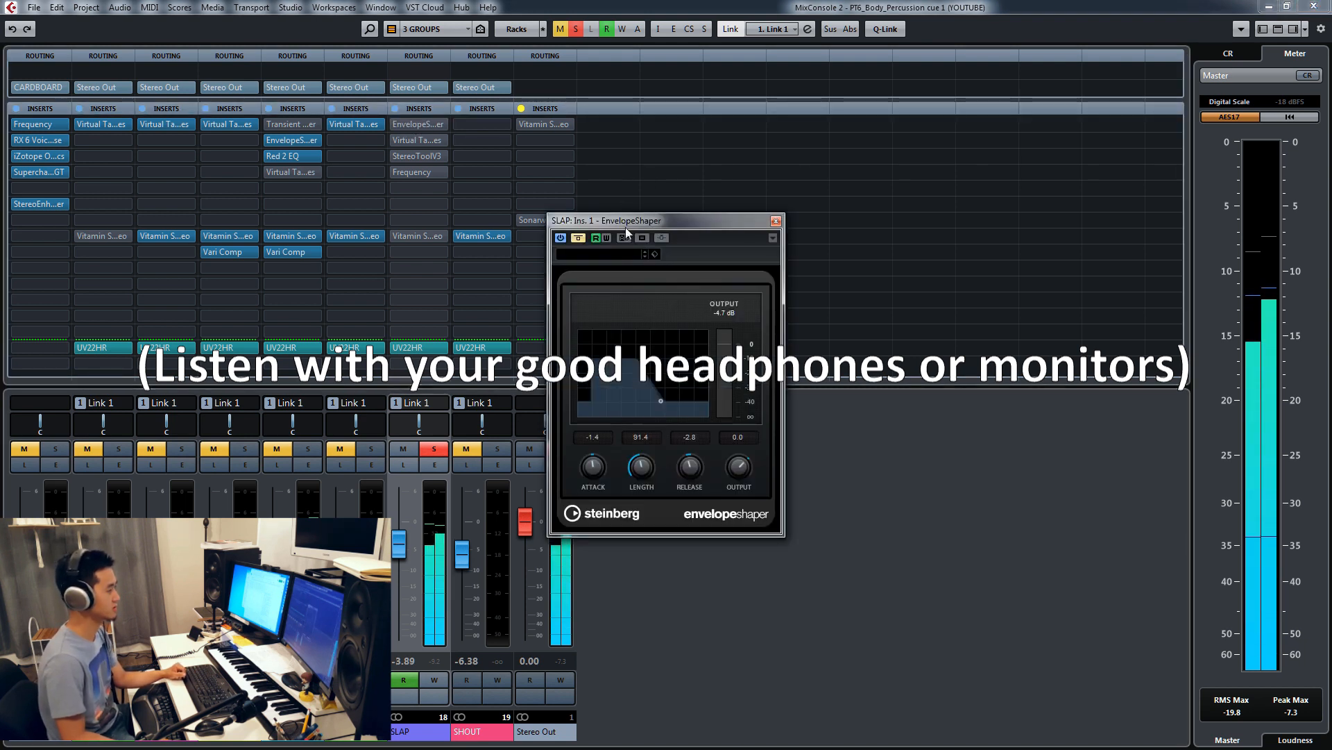
{"action": "left_click_drag", "start_coordinate": [628, 222], "coordinate": [633, 185]}
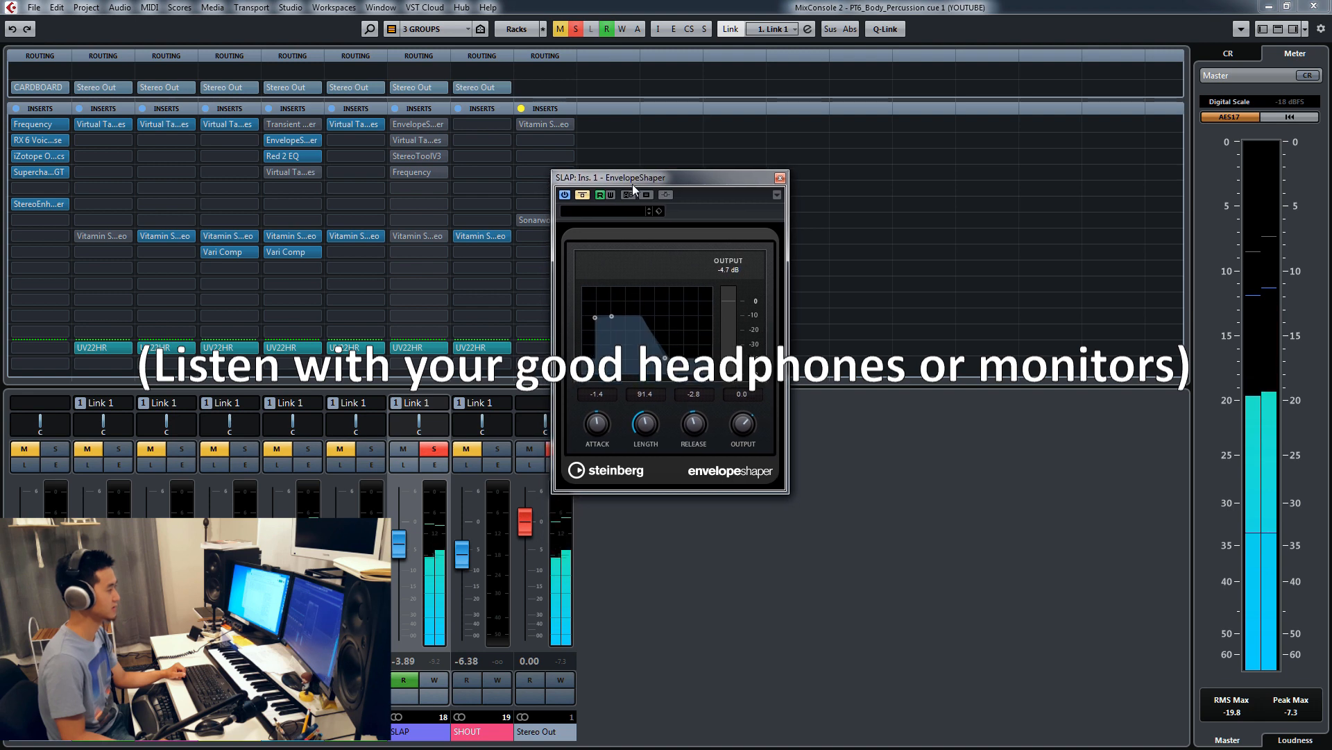
{"action": "left_click", "coordinate": [582, 195]}
{"action": "left_click", "coordinate": [581, 195]}
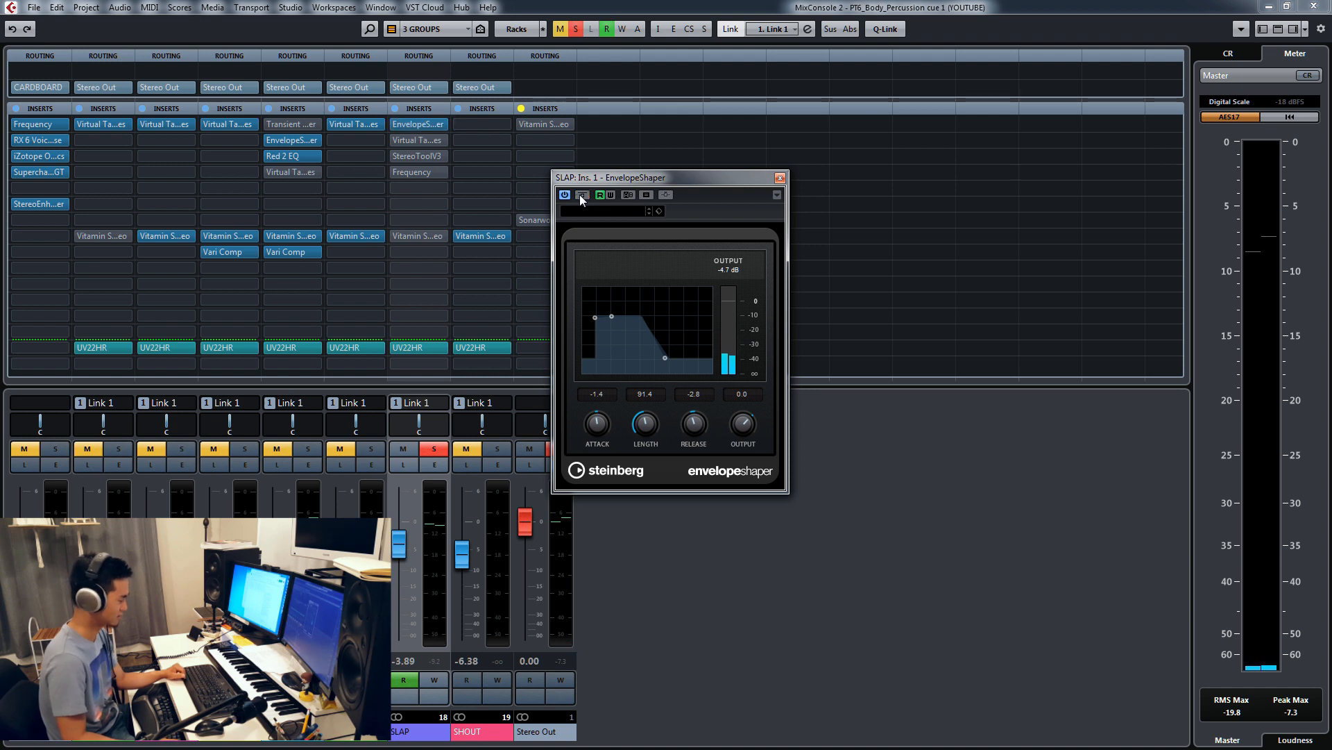
{"action": "left_click", "coordinate": [581, 195]}
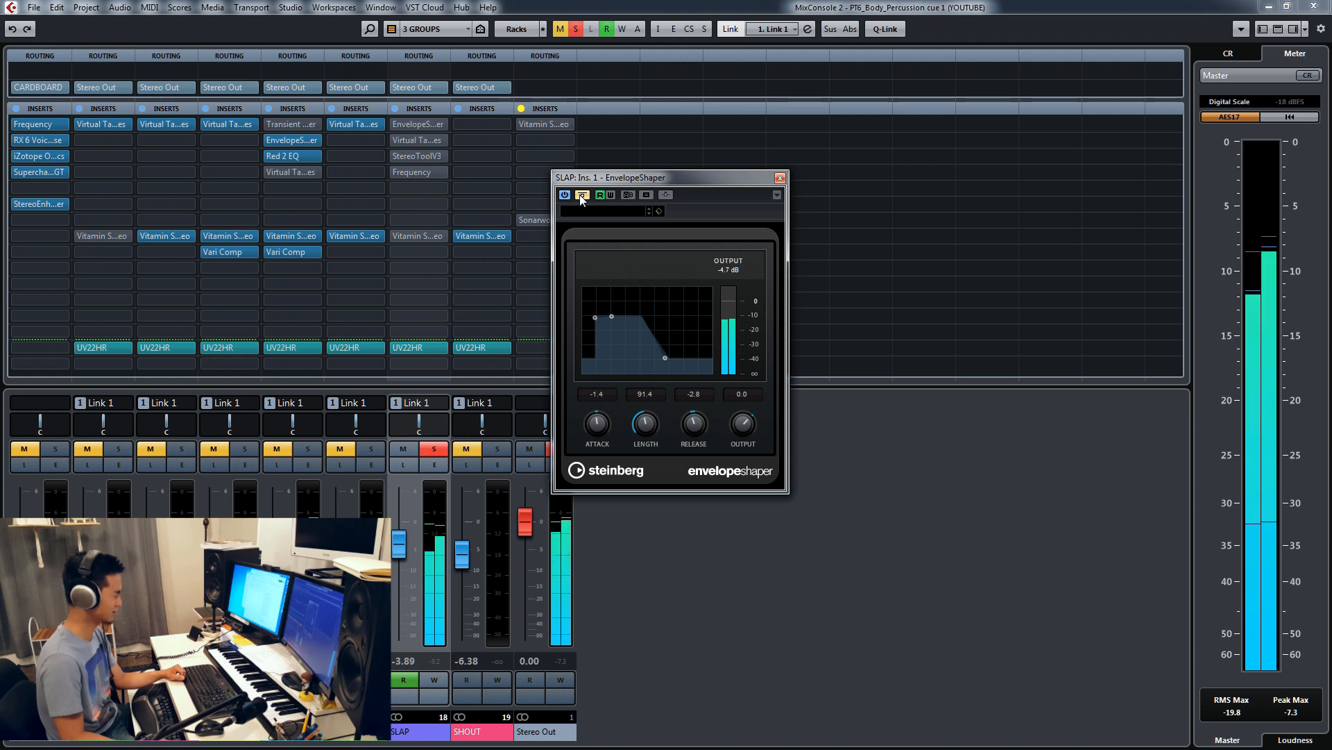
{"action": "left_click", "coordinate": [582, 196]}
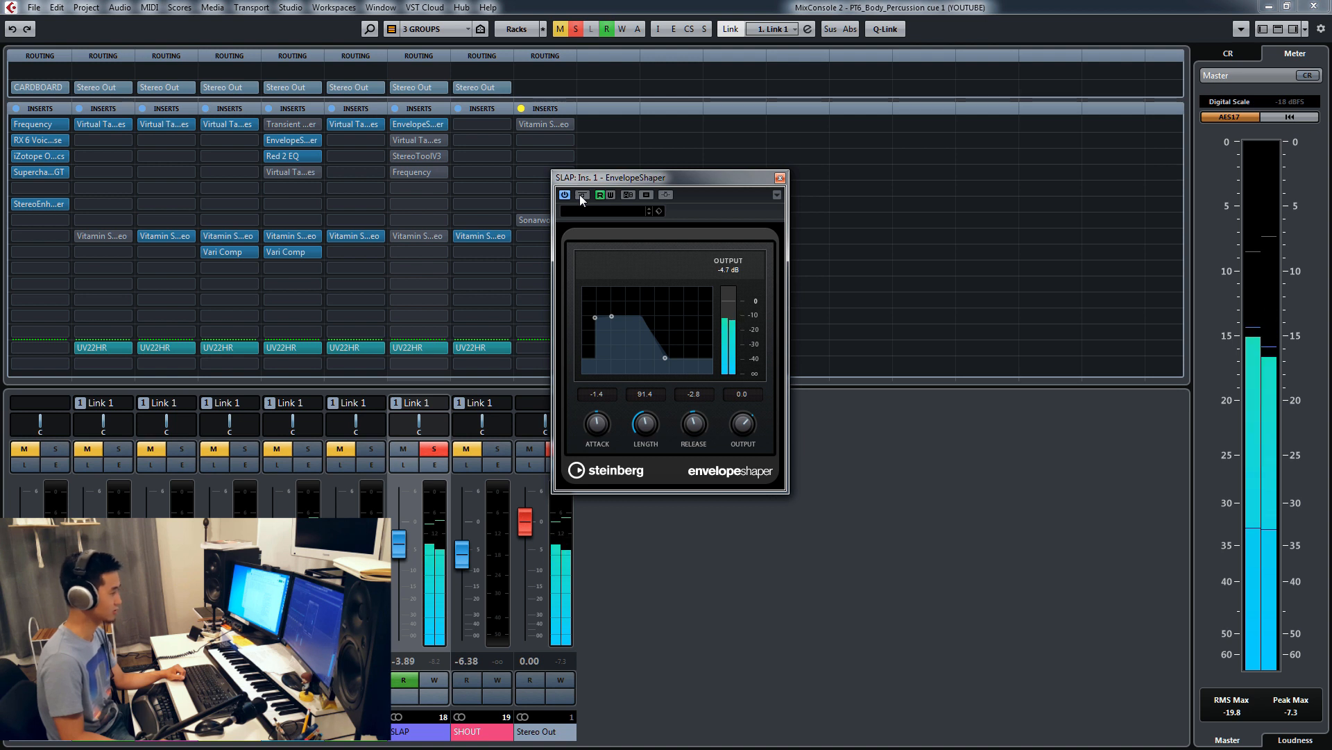
{"action": "left_click", "coordinate": [780, 178]}
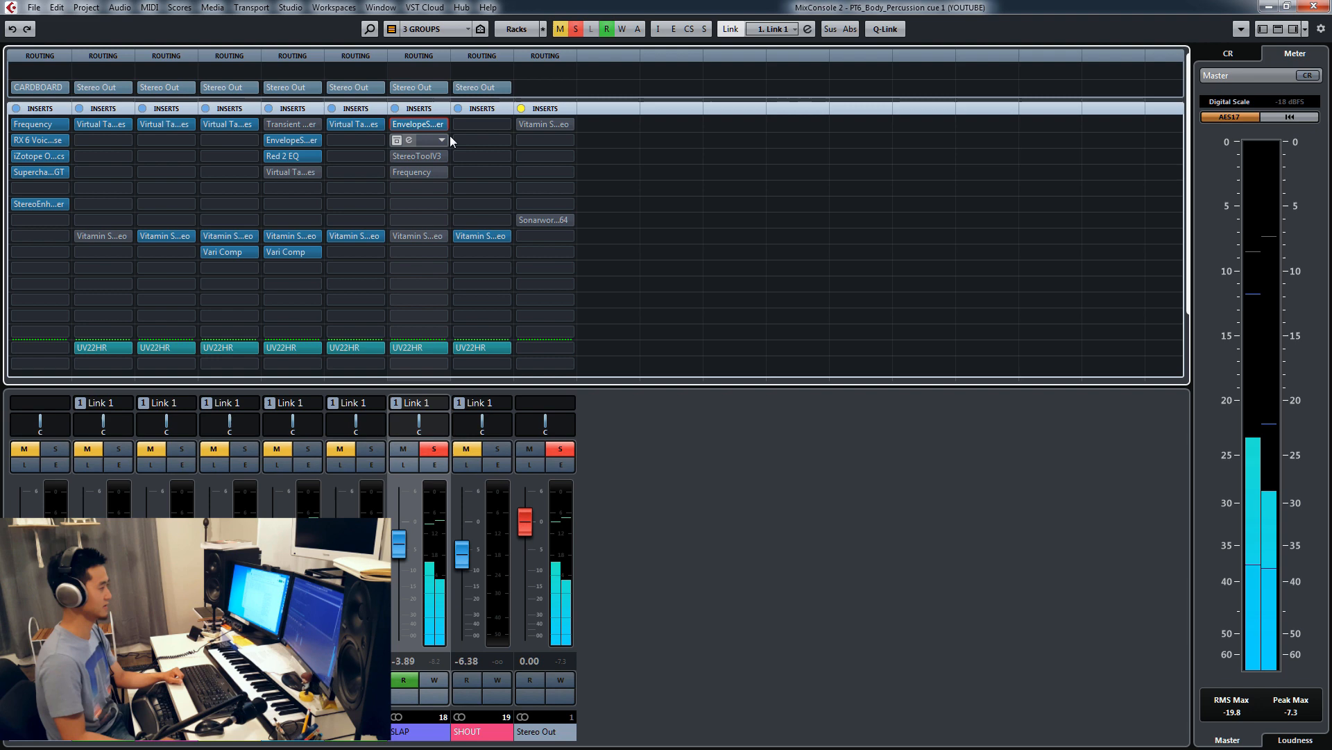
Step: Audition the SLAP group's Virtual Tape Machines insert active and bypassed, leave it bypassed, and close the plug-in
{"action": "left_click", "coordinate": [415, 140]}
{"action": "left_click_drag", "start_coordinate": [345, 246], "coordinate": [421, 168]}
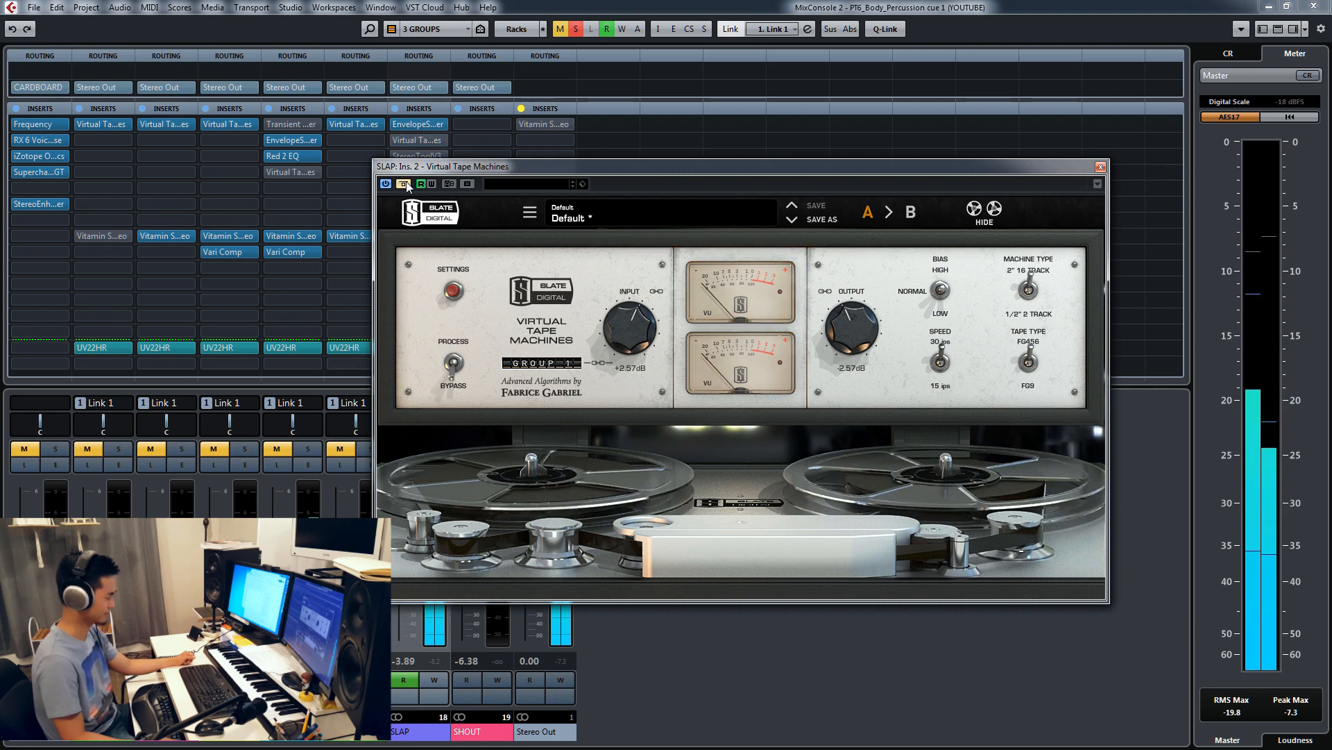
{"action": "left_click", "coordinate": [403, 184]}
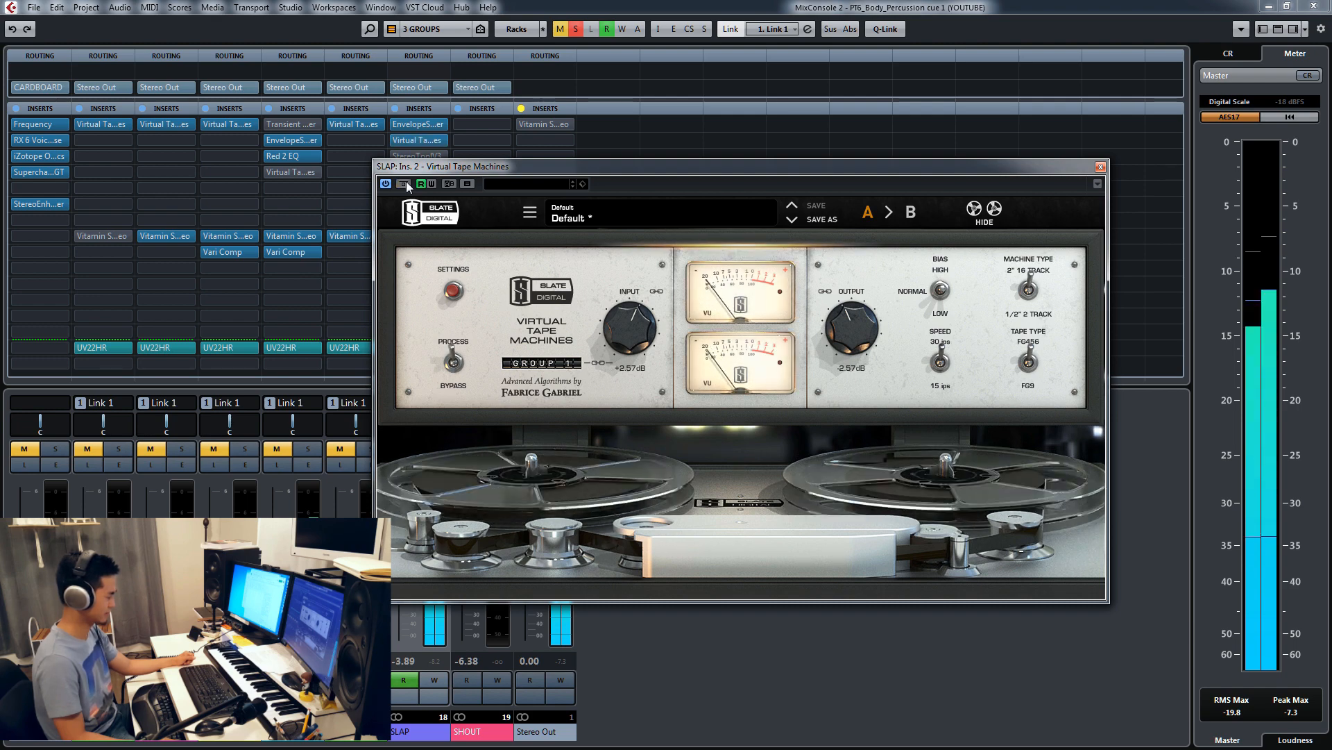
{"action": "left_click", "coordinate": [403, 184]}
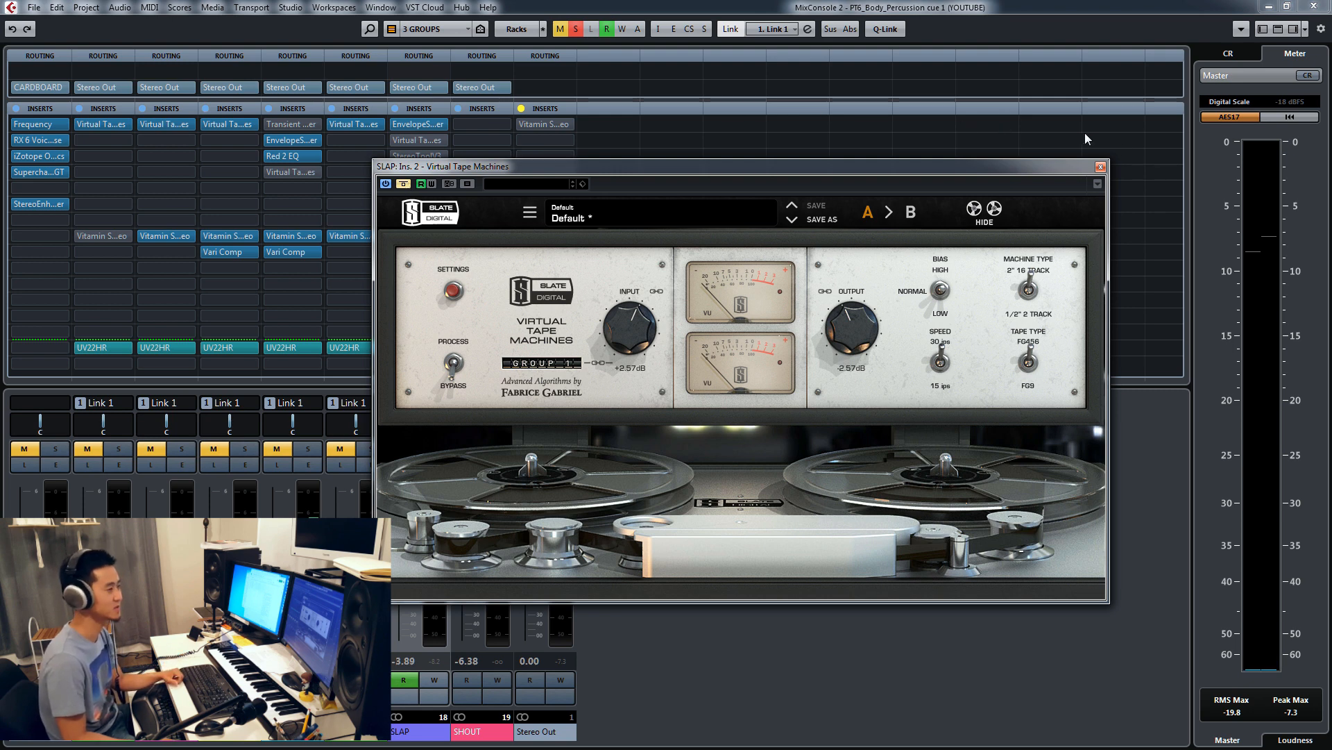
{"action": "left_click", "coordinate": [1101, 168]}
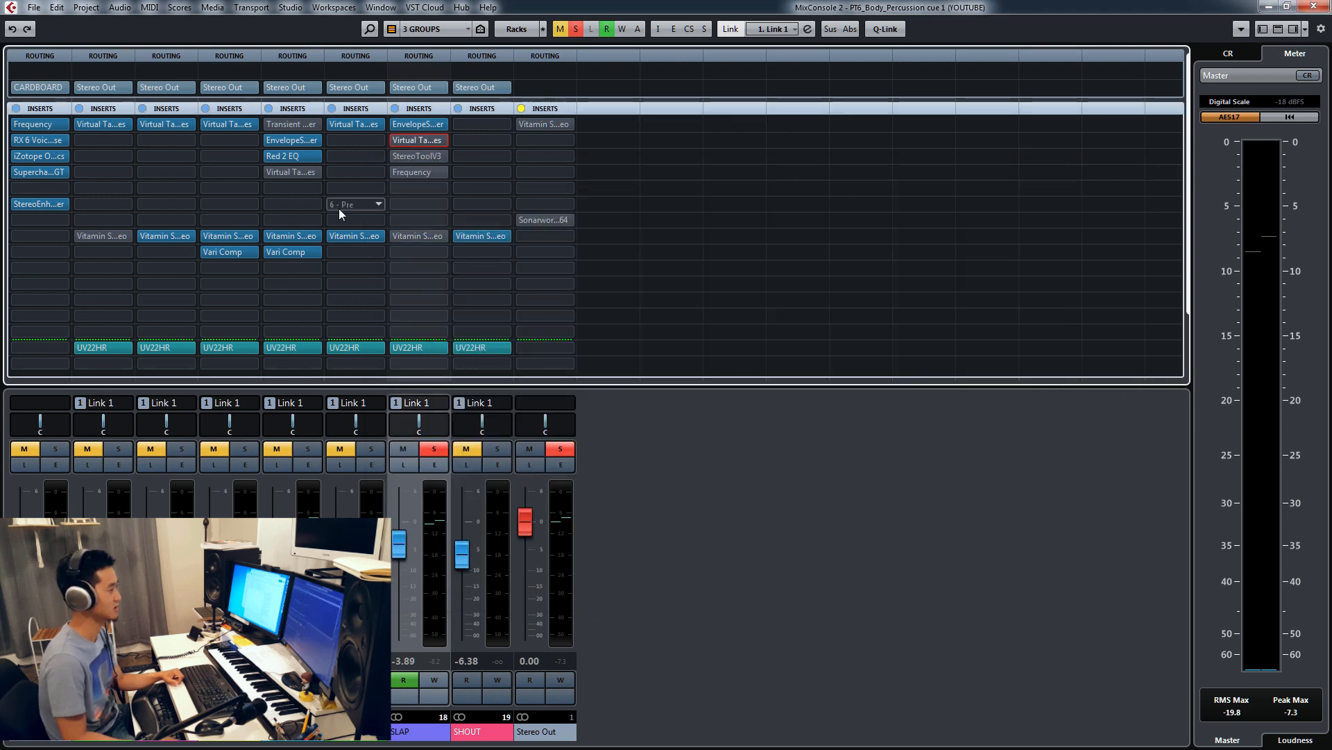
Step: Open the SLAP group's StereoToolV3 insert, compare it bypassed and active during playback, leave it active, and close the plug-in
{"action": "left_click", "coordinate": [398, 156]}
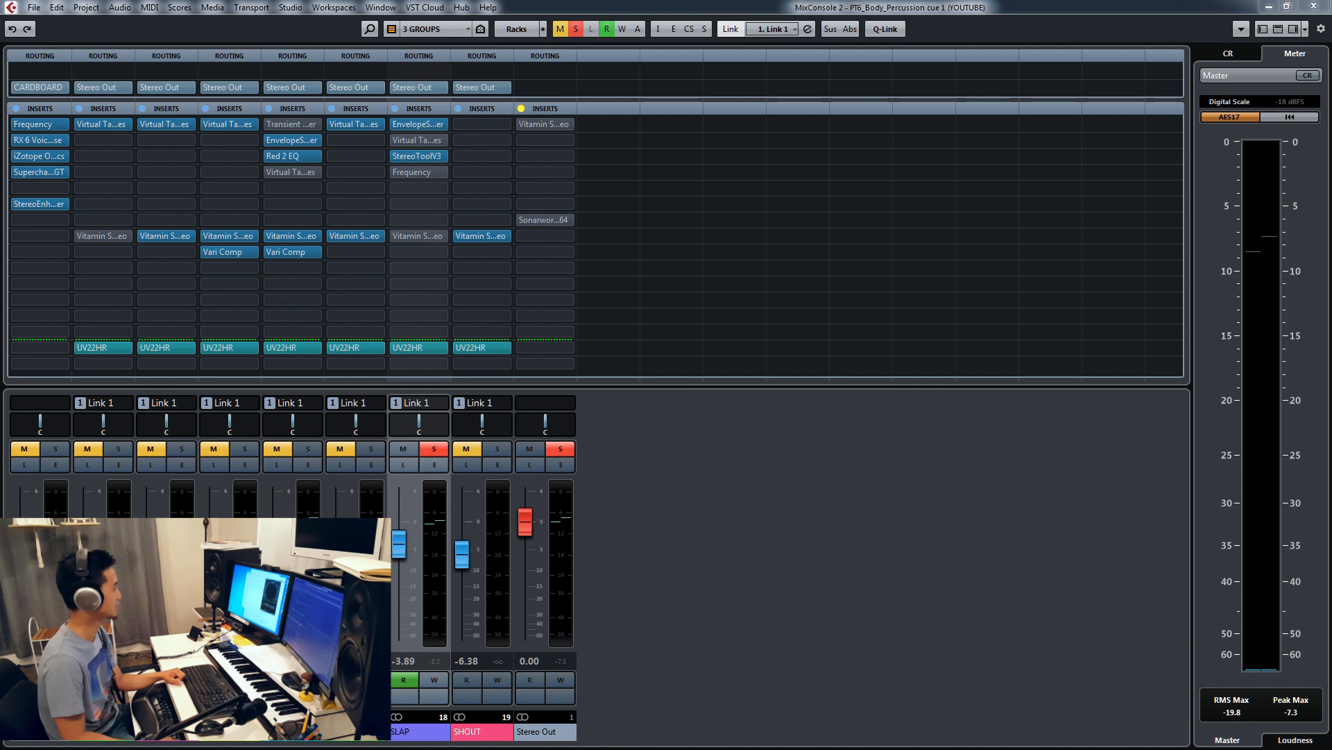
{"action": "left_click_drag", "start_coordinate": [0, 104], "coordinate": [687, 73]}
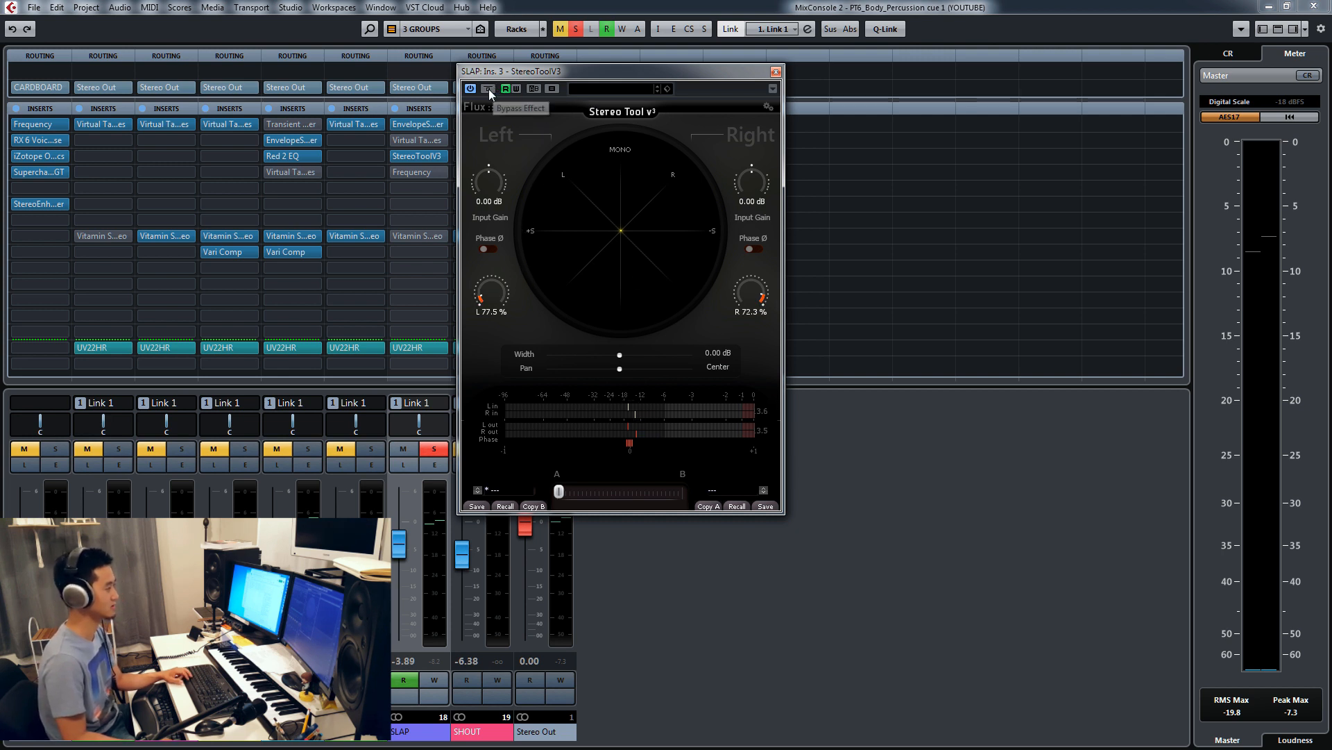
{"action": "left_click_drag", "start_coordinate": [486, 87], "coordinate": [481, 146]}
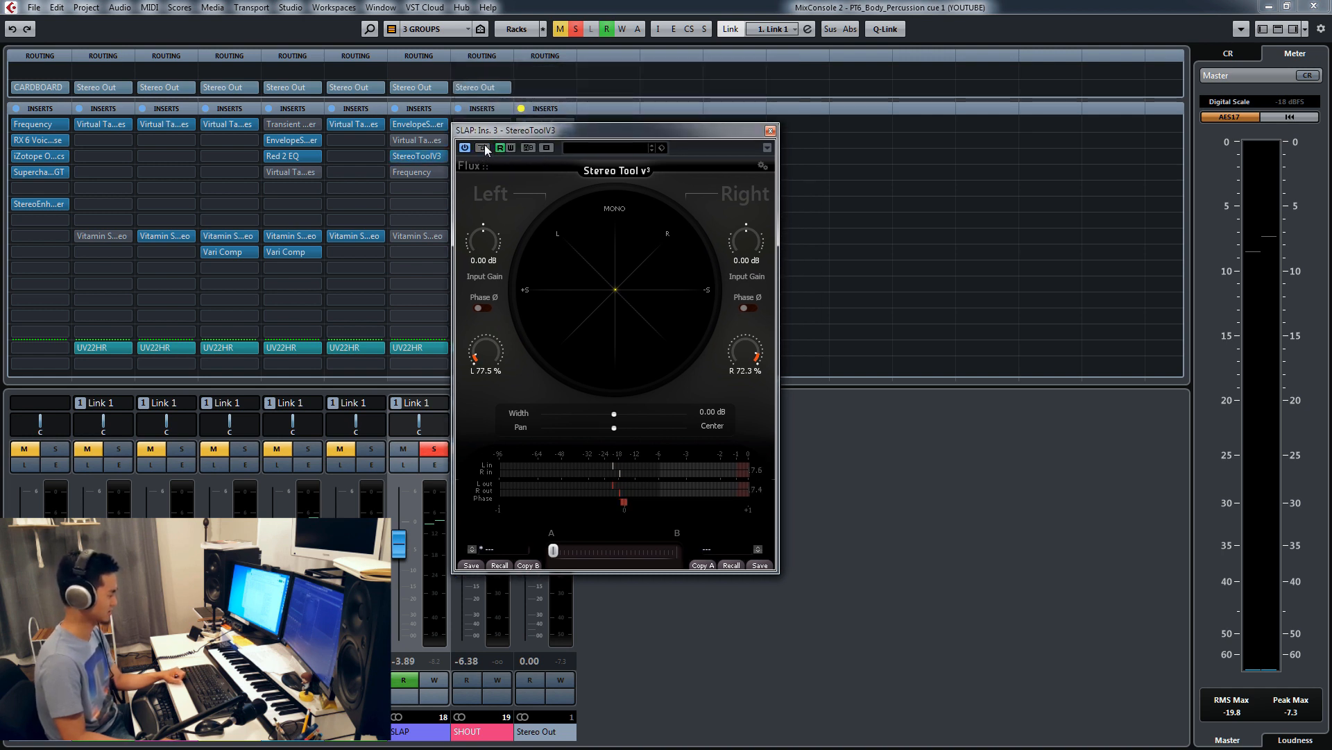
{"action": "key", "text": "space"}
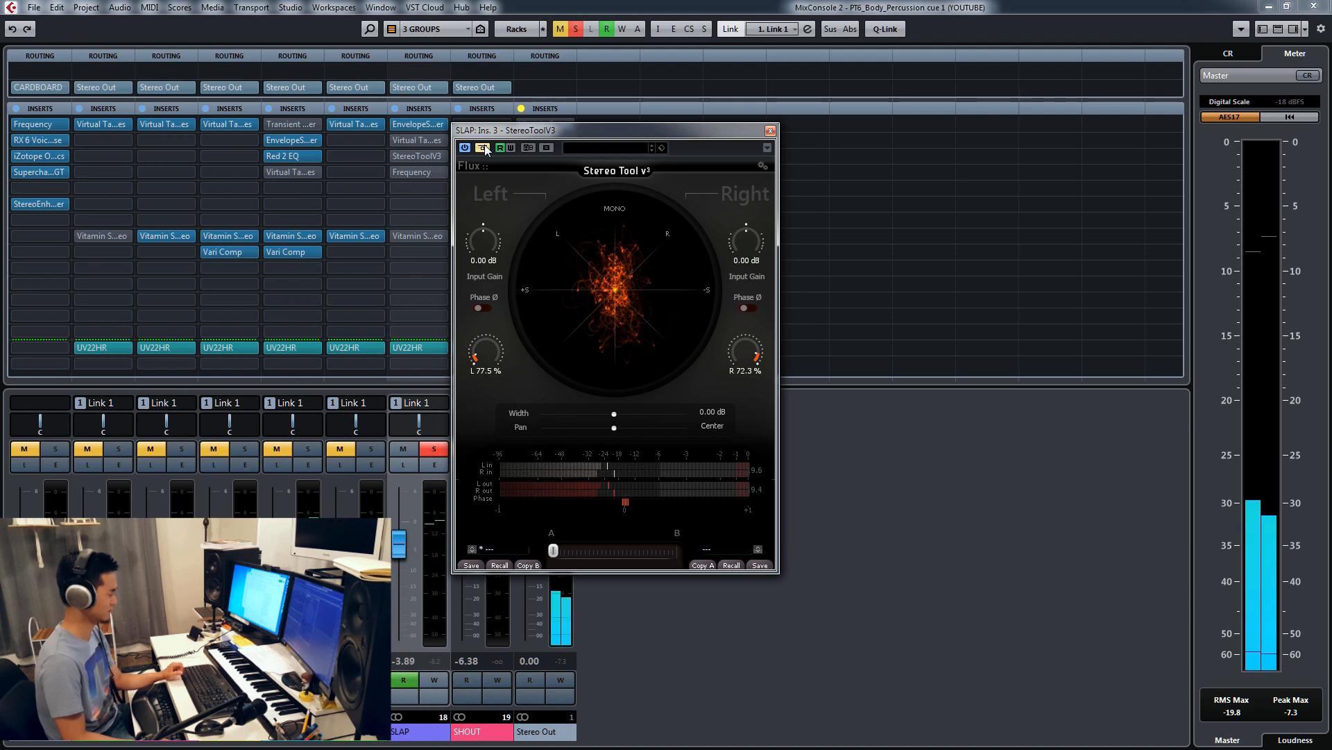
{"action": "left_click", "coordinate": [485, 148]}
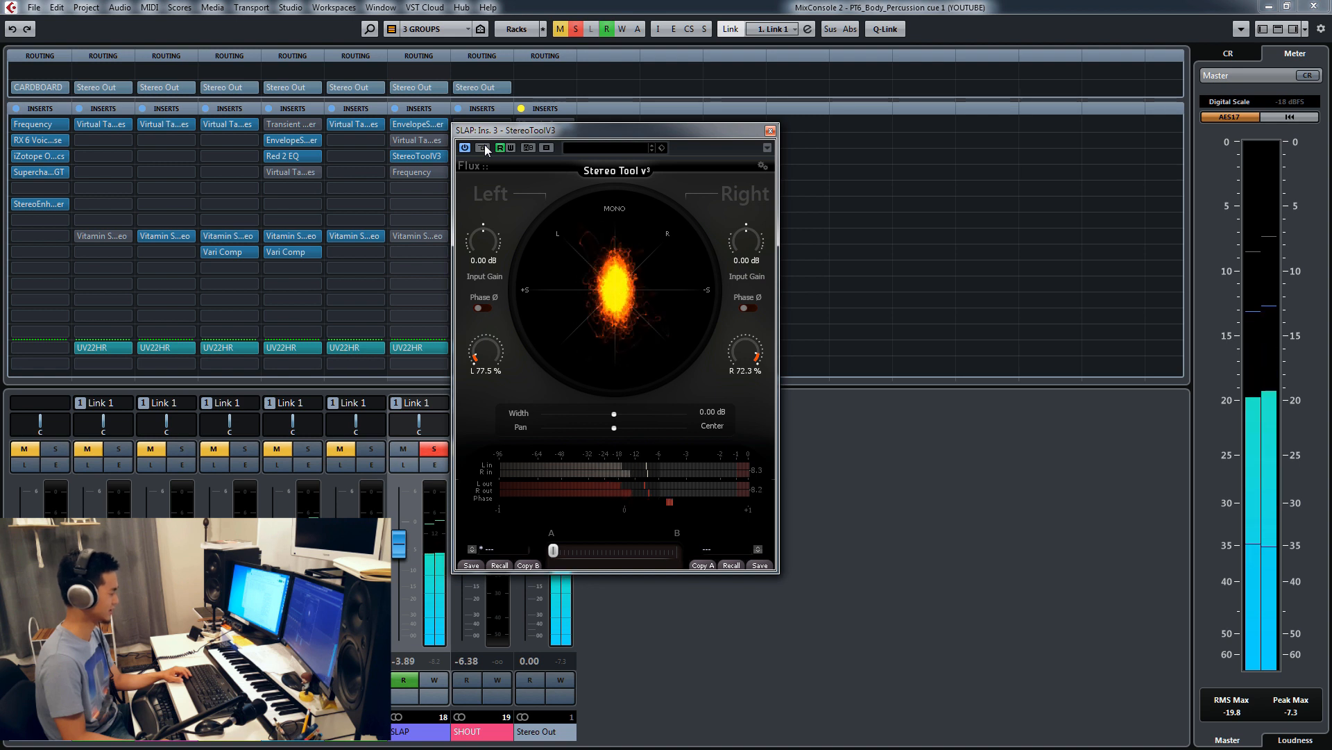
{"action": "left_click", "coordinate": [486, 148]}
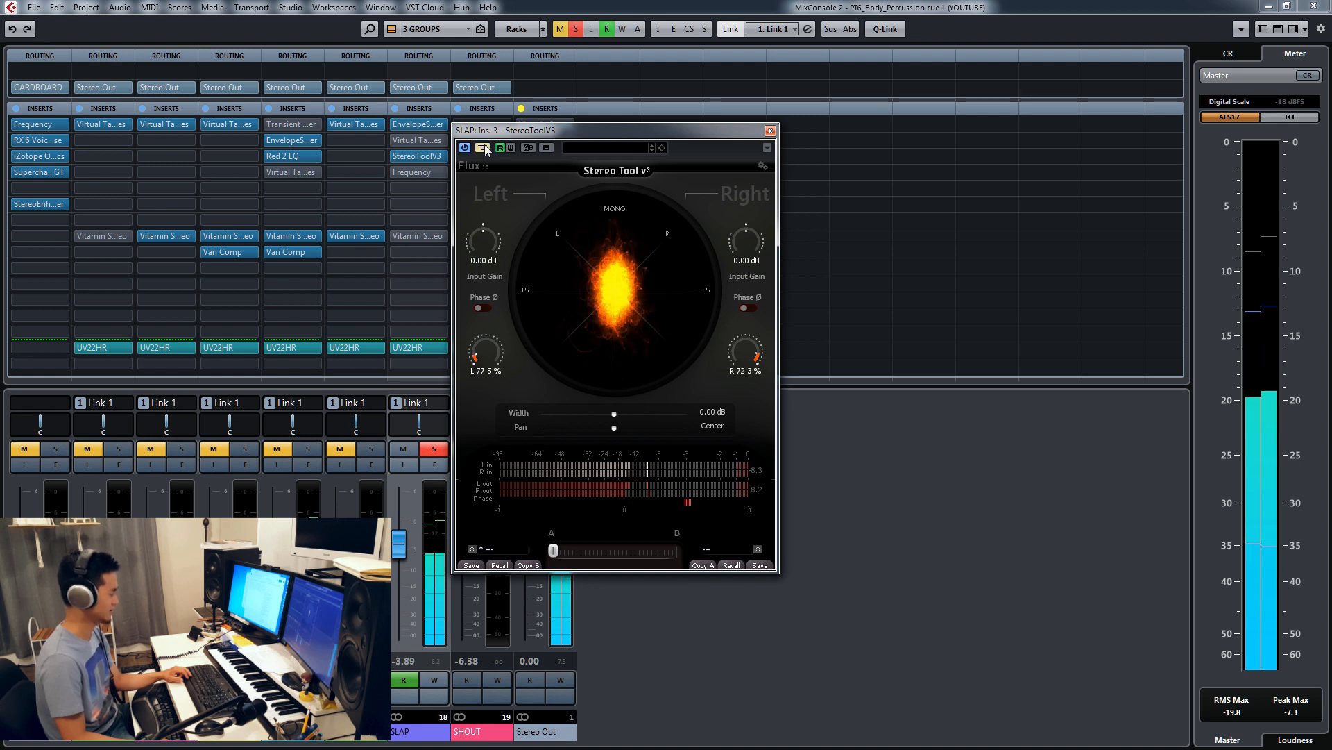
{"action": "left_click", "coordinate": [485, 149]}
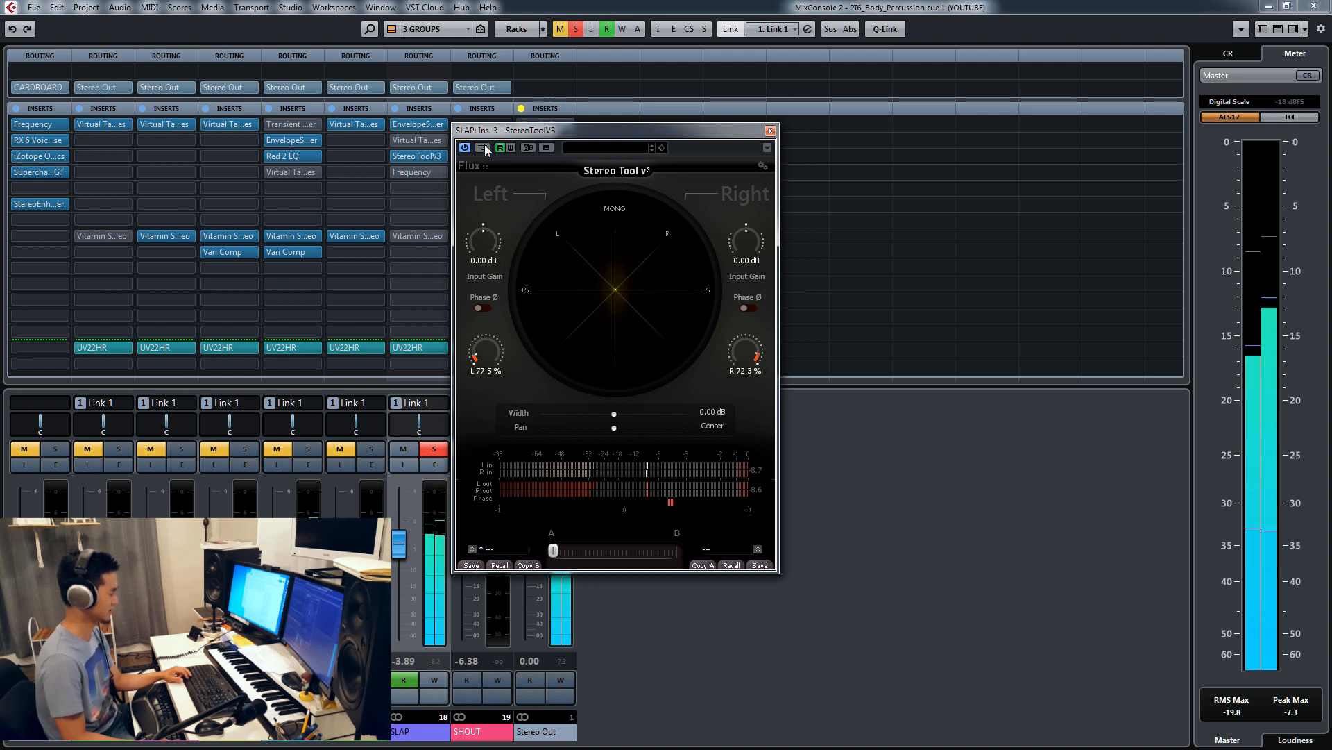
{"action": "left_click", "coordinate": [770, 130]}
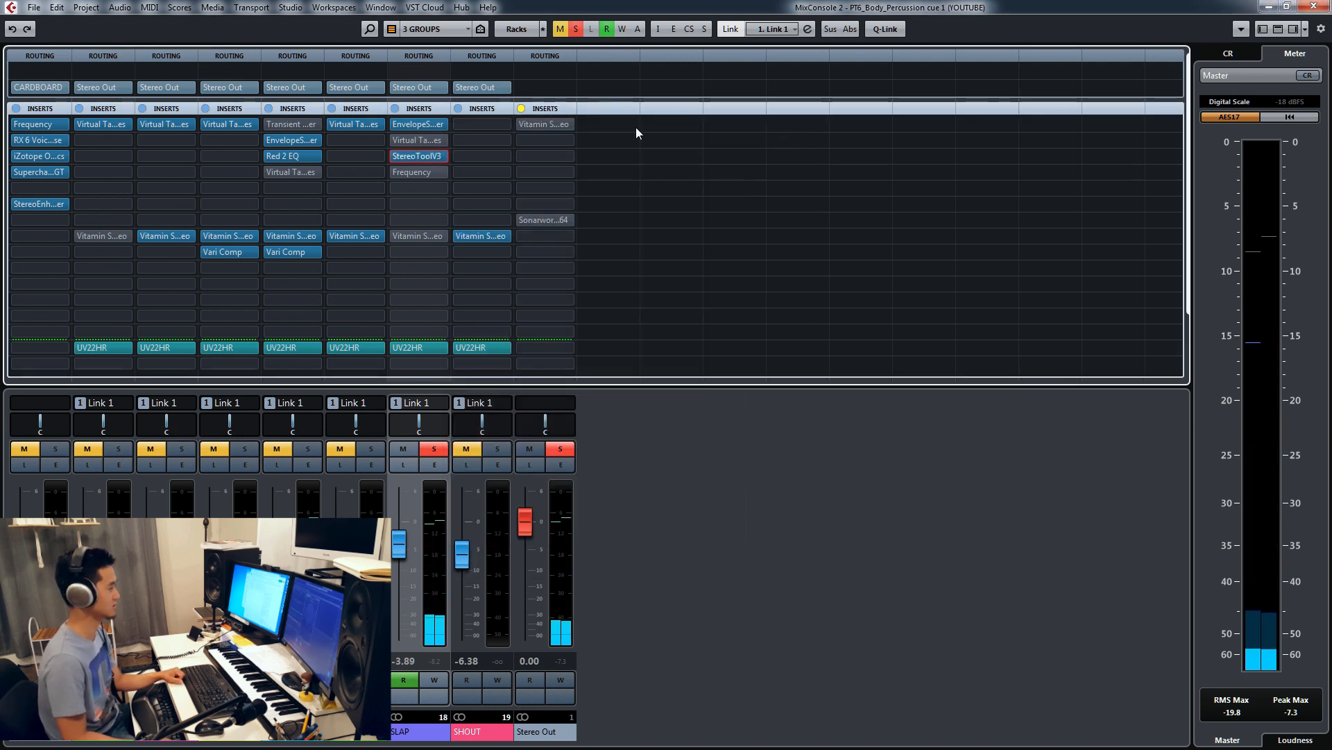
Step: Open the SLAP group's Frequency insert, compare it bypassed and active on the soloed group during playback, and leave it active
{"action": "left_click", "coordinate": [410, 173]}
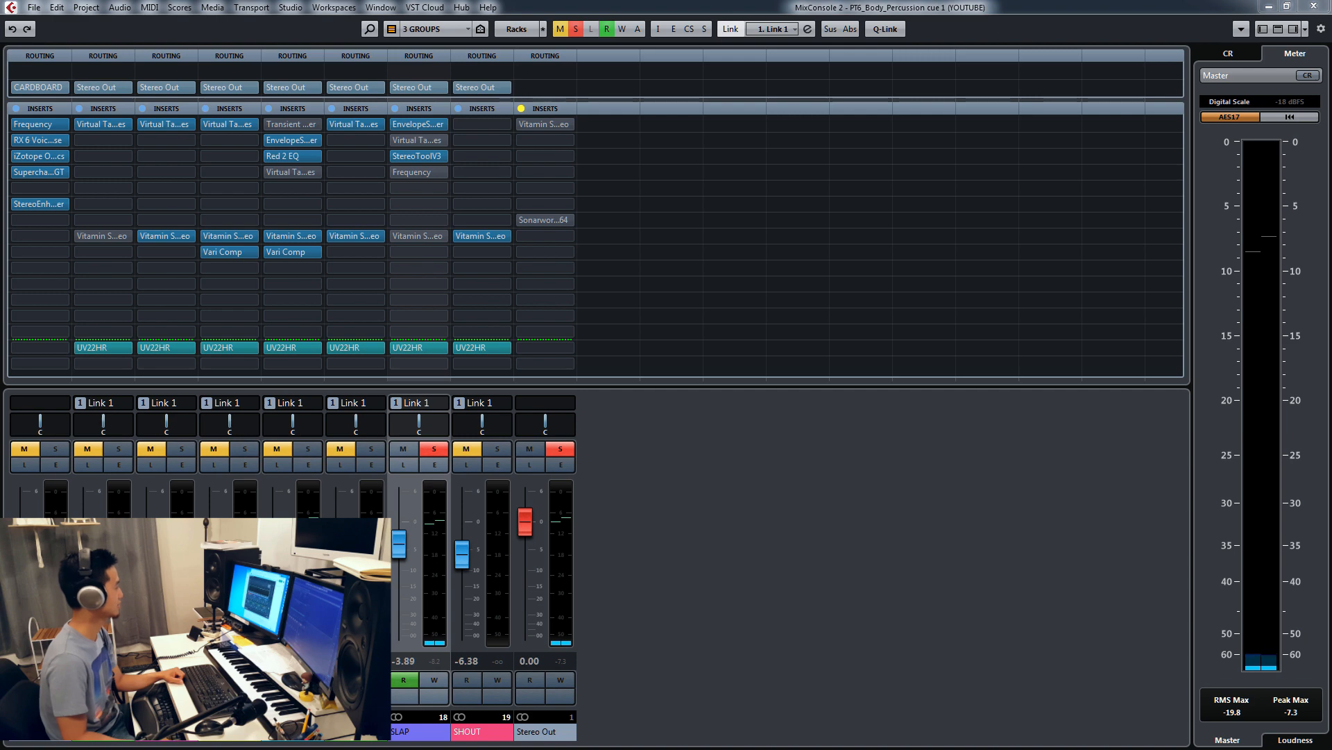
{"action": "left_click_drag", "start_coordinate": [0, 55], "coordinate": [680, 96]}
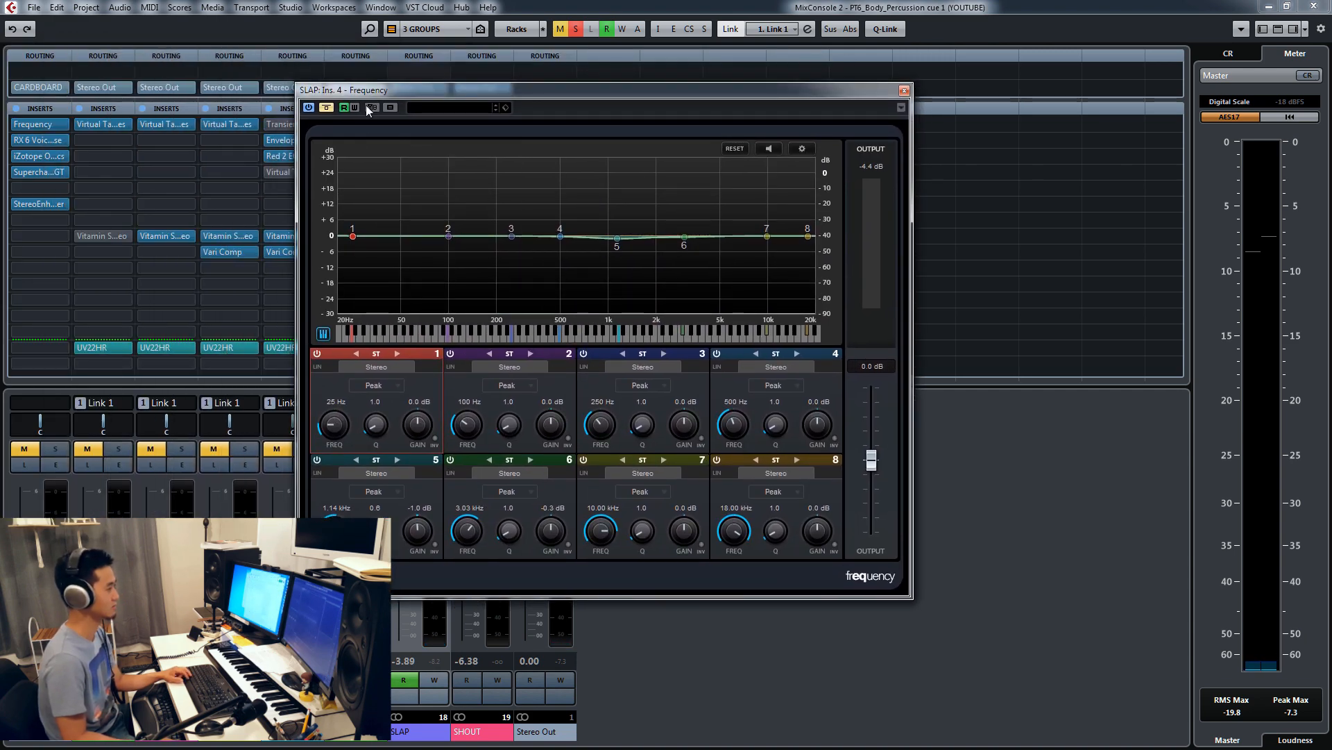
{"action": "left_click", "coordinate": [326, 108]}
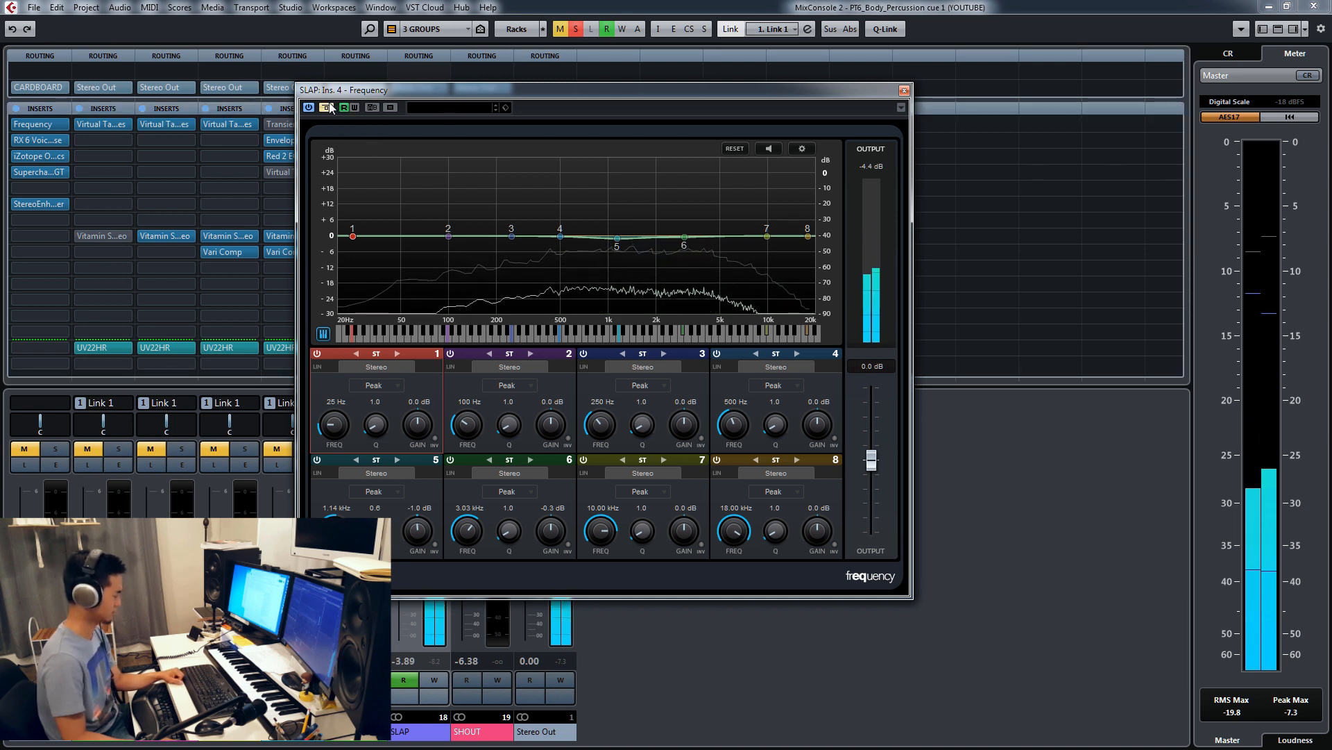
{"action": "left_click", "coordinate": [326, 108]}
{"action": "left_click", "coordinate": [326, 107]}
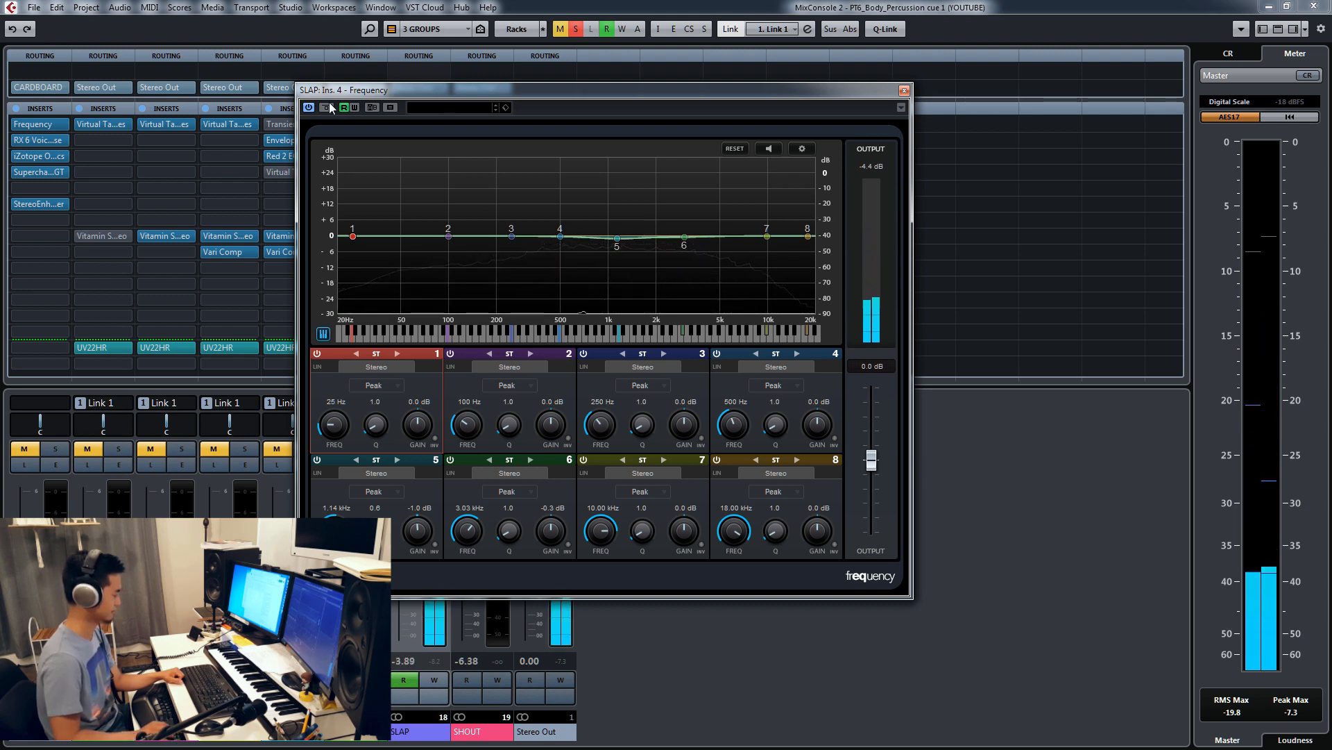
{"action": "left_click", "coordinate": [326, 107]}
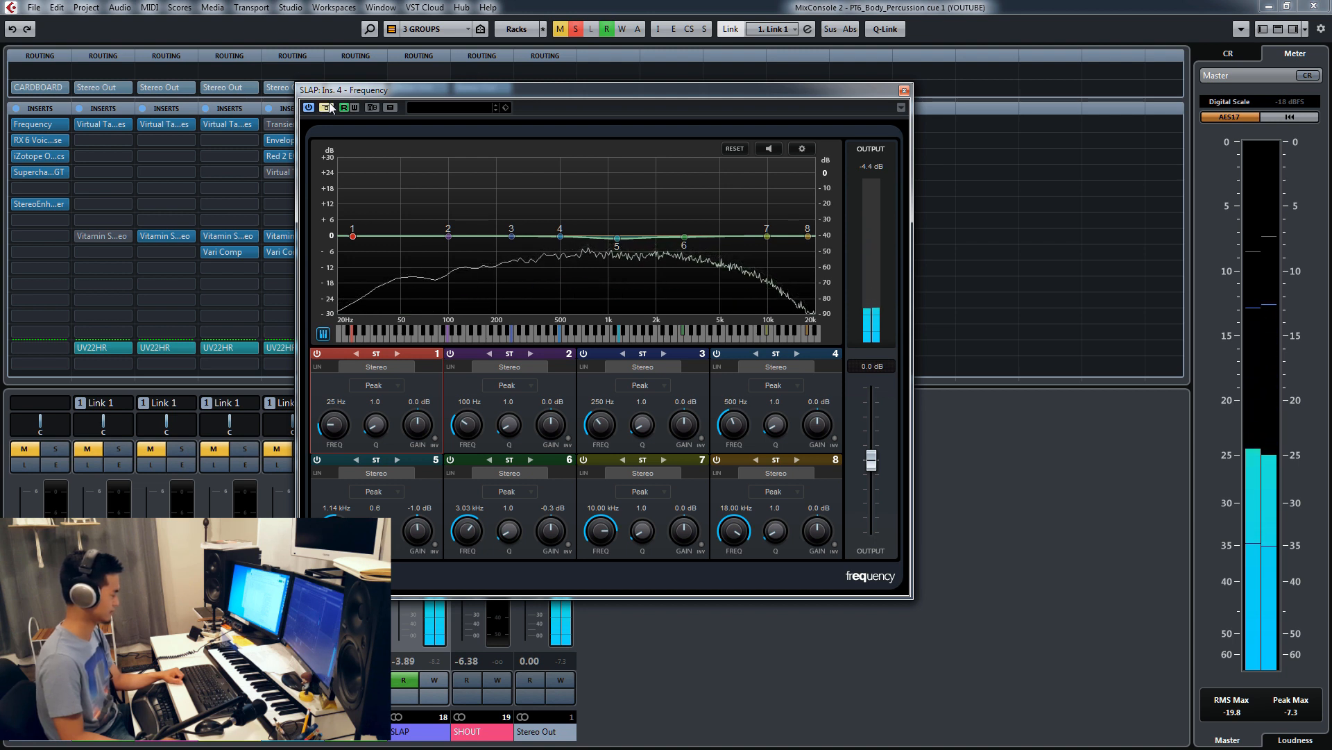
{"action": "left_click", "coordinate": [329, 108]}
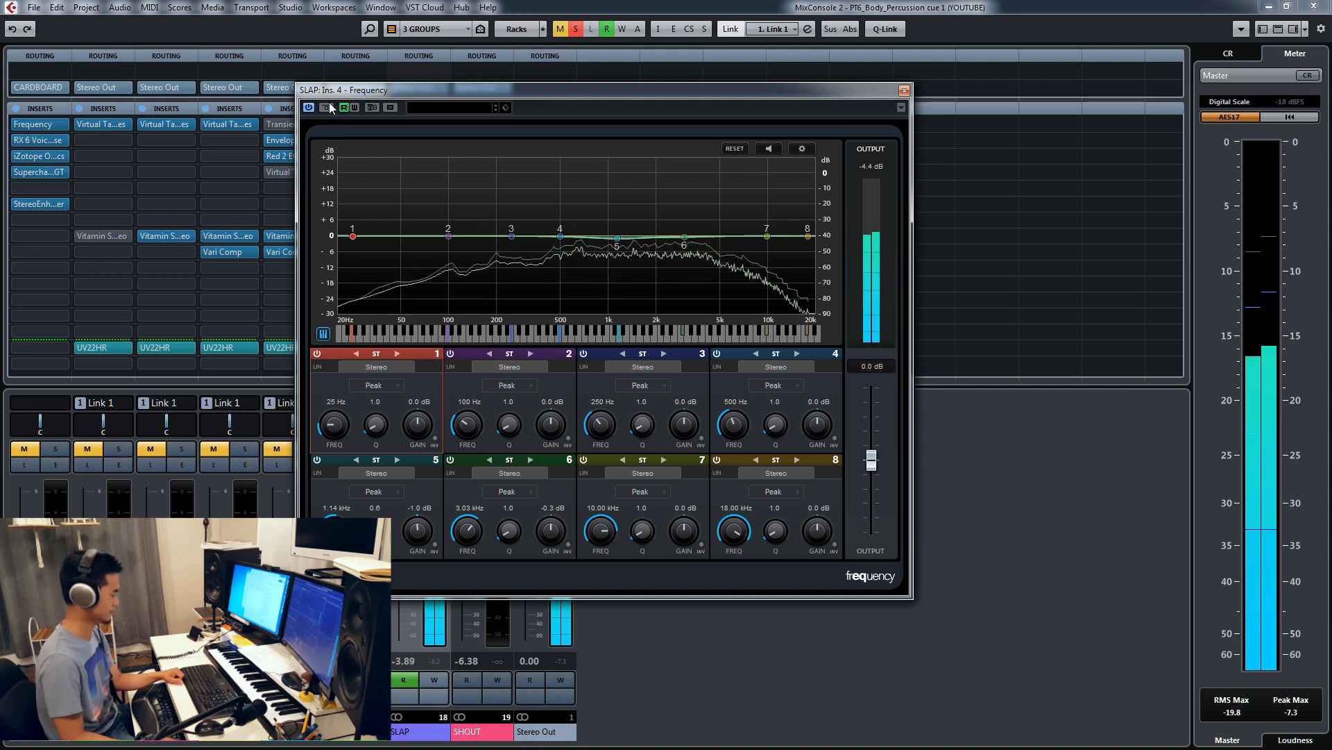
{"action": "left_click", "coordinate": [326, 107]}
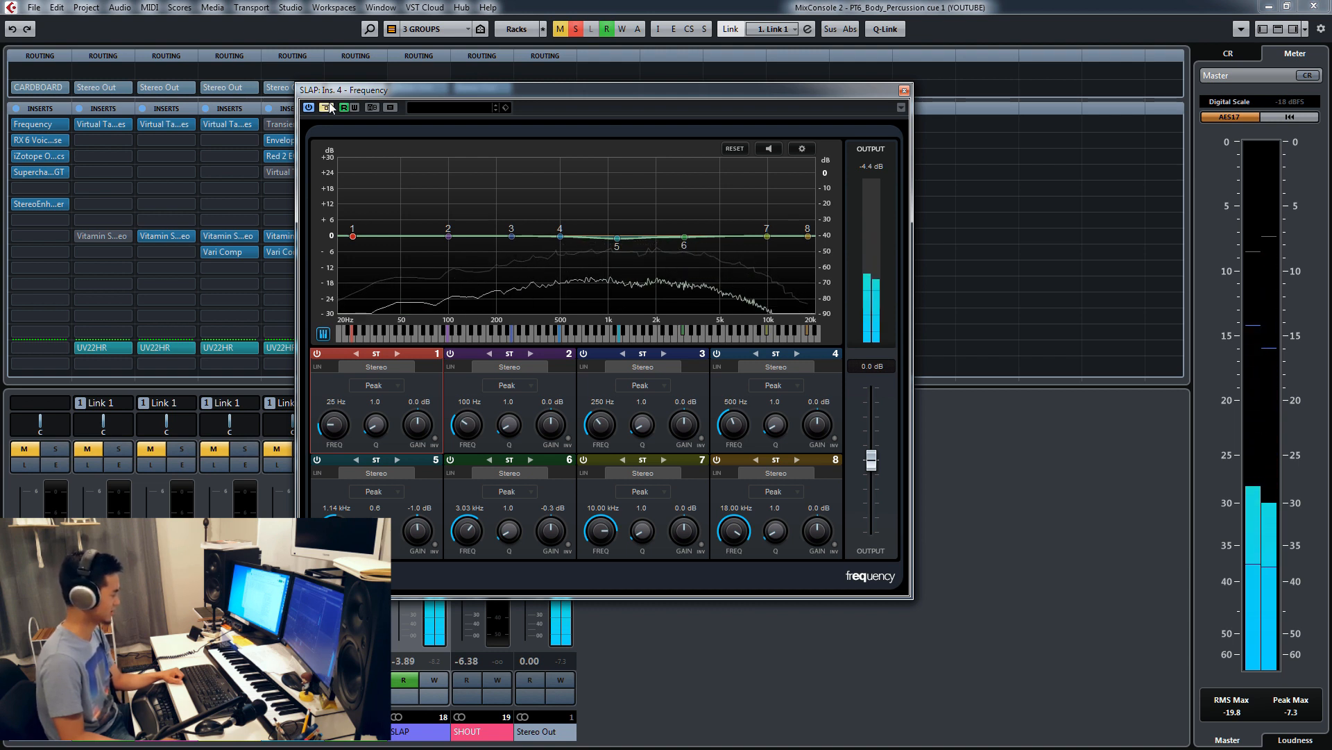
{"action": "left_click", "coordinate": [327, 107]}
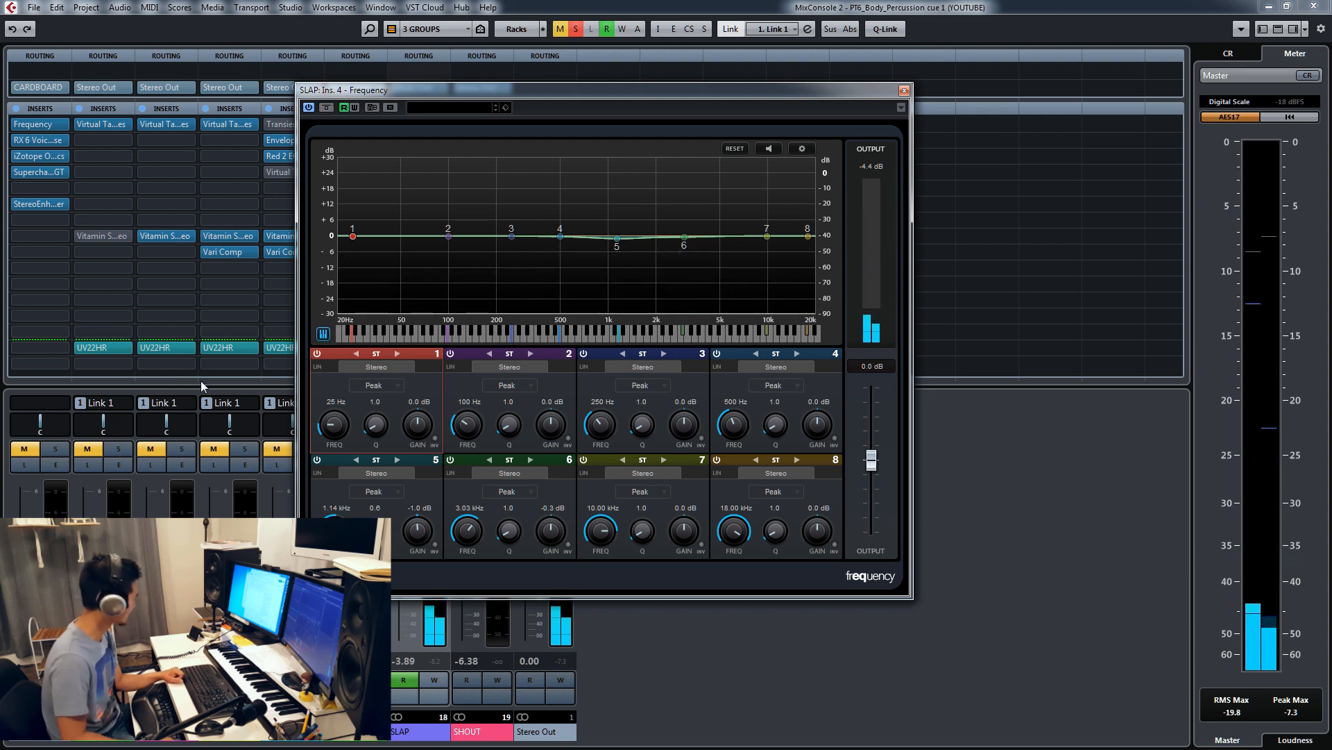
Step: Unsolo the SLAP group, compare its Frequency insert bypassed and active in the full mix, leave it active, and close the plug-in
{"action": "mouse_move", "coordinate": [412, 91]}
{"action": "left_mouse_down"}
{"action": "mouse_move", "coordinate": [553, 65]}
{"action": "mouse_move", "coordinate": [916, 43]}
{"action": "mouse_move", "coordinate": [422, 108]}
{"action": "left_mouse_up"}
{"action": "left_click", "coordinate": [434, 449]}
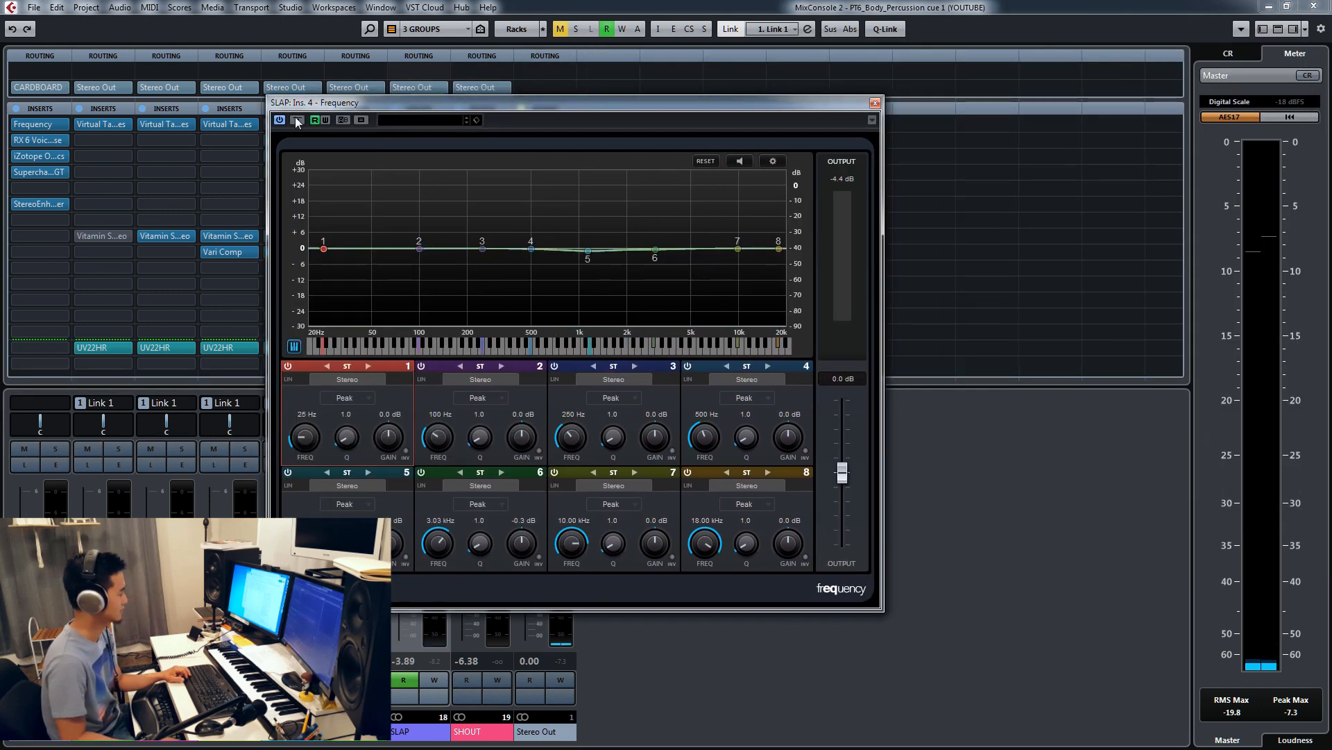
{"action": "key", "text": "space"}
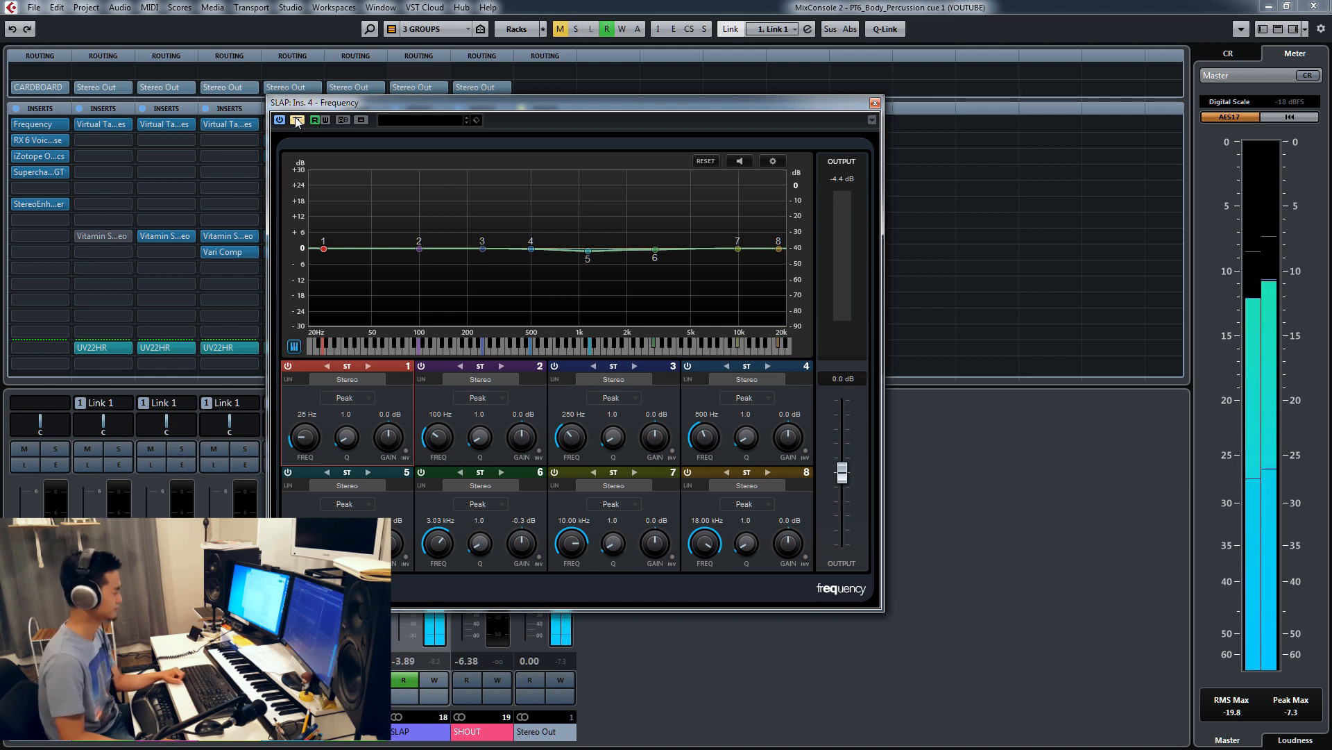
{"action": "left_click", "coordinate": [296, 121]}
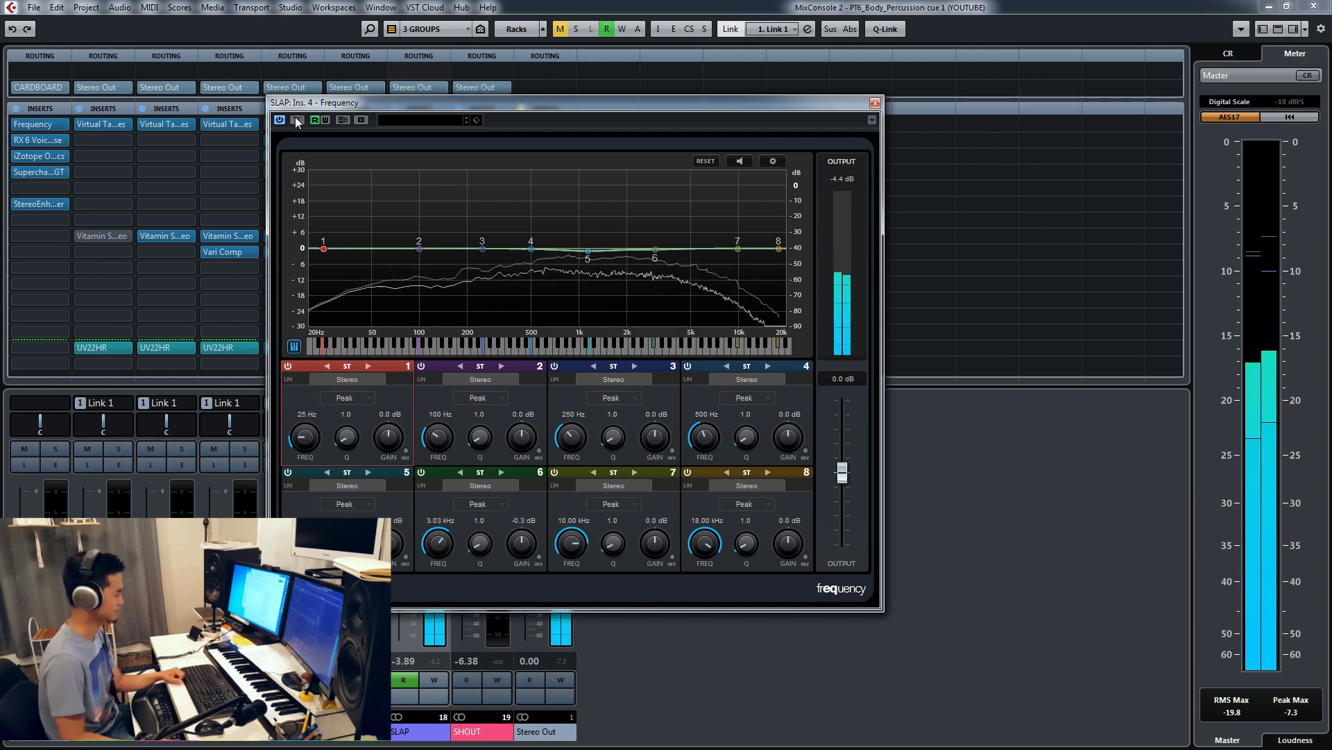
{"action": "left_click", "coordinate": [297, 120]}
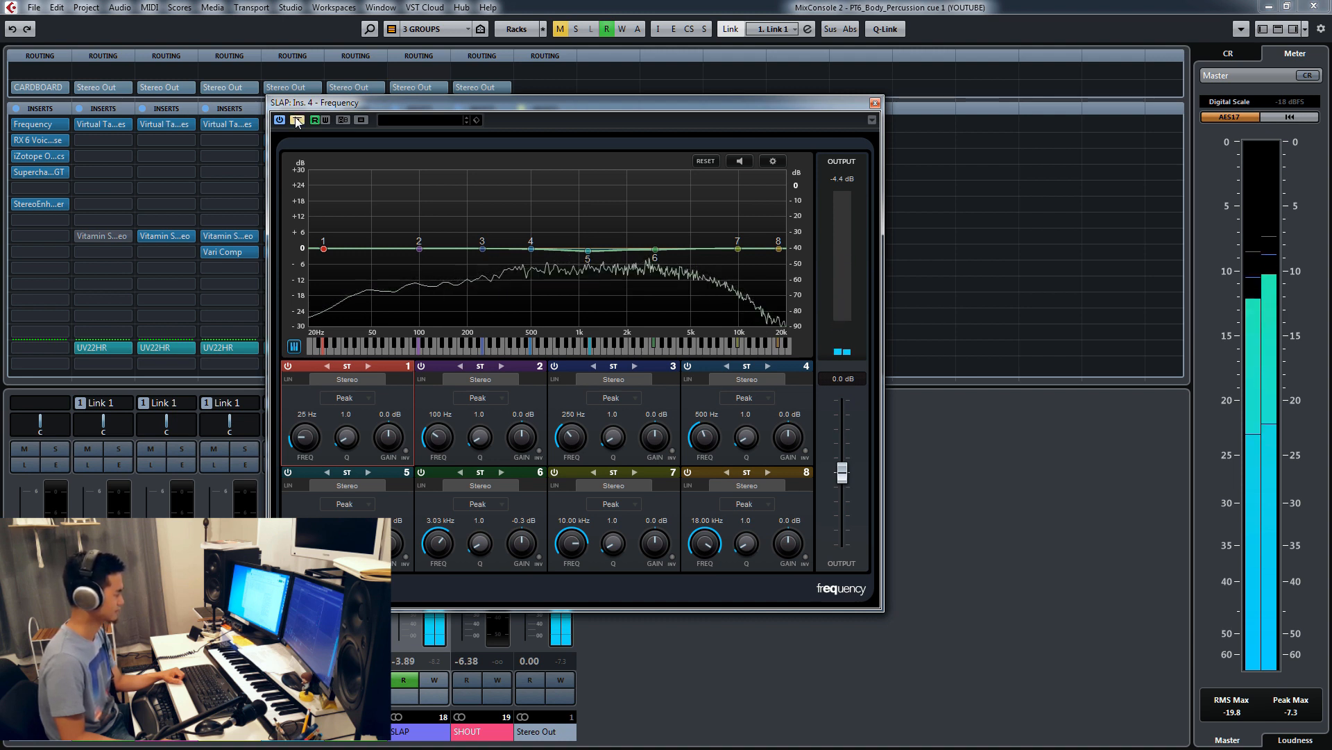
{"action": "left_click", "coordinate": [296, 120]}
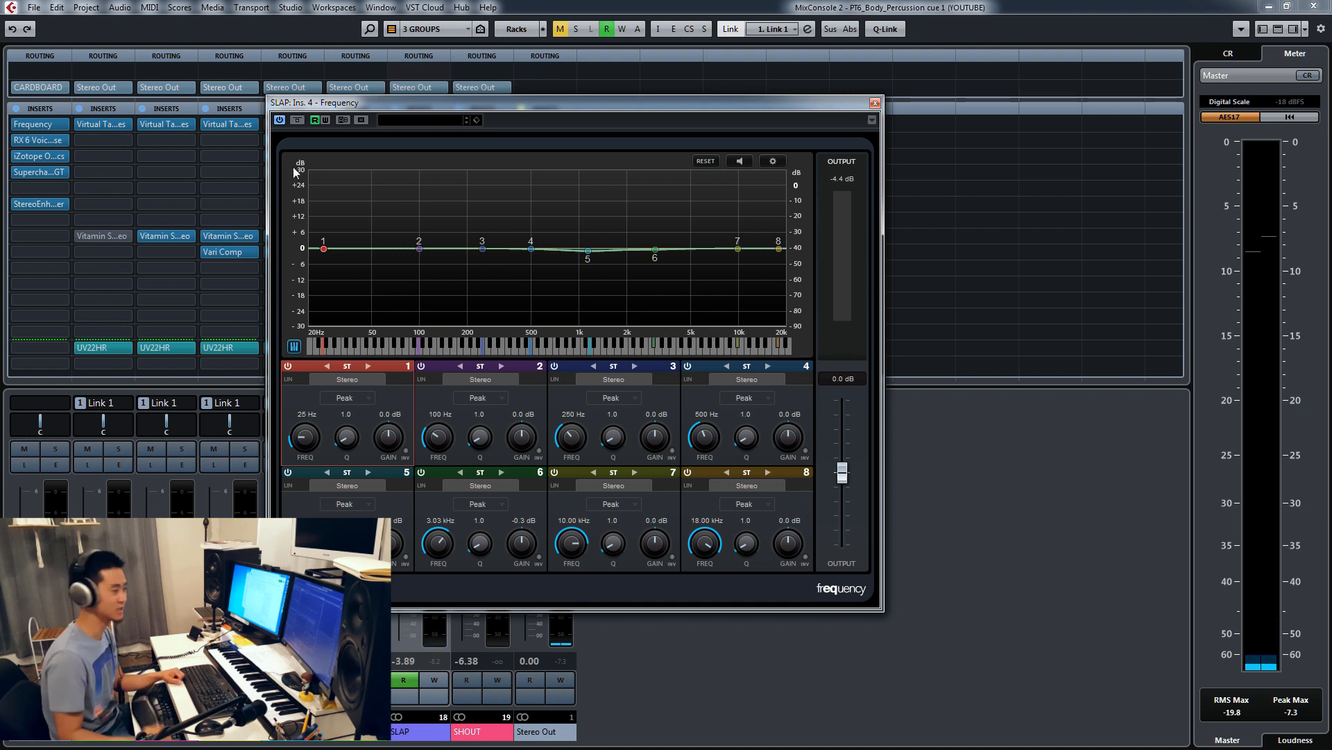
{"action": "left_click", "coordinate": [875, 103]}
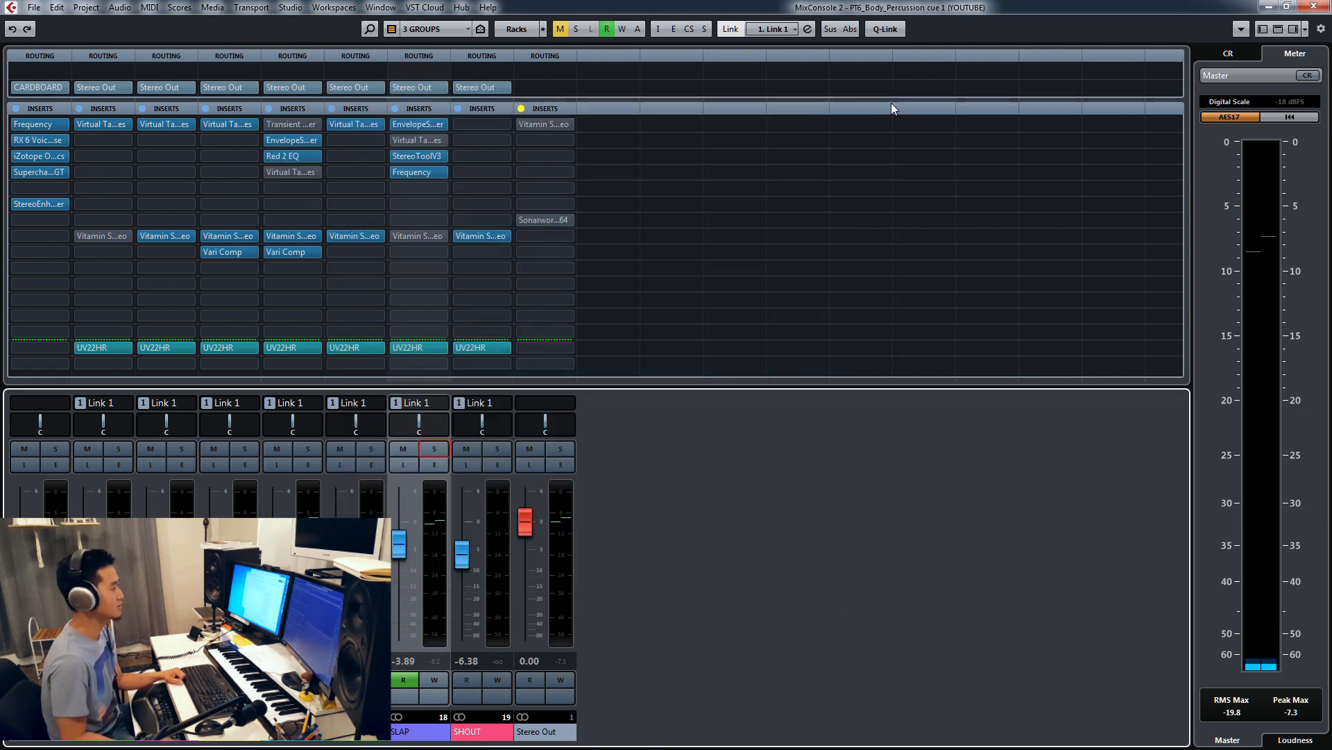
Step: Open the SLAP group's Vitamin Stereo insert, toggle its bypass, and solo the SLAP group
{"action": "left_click", "coordinate": [422, 235]}
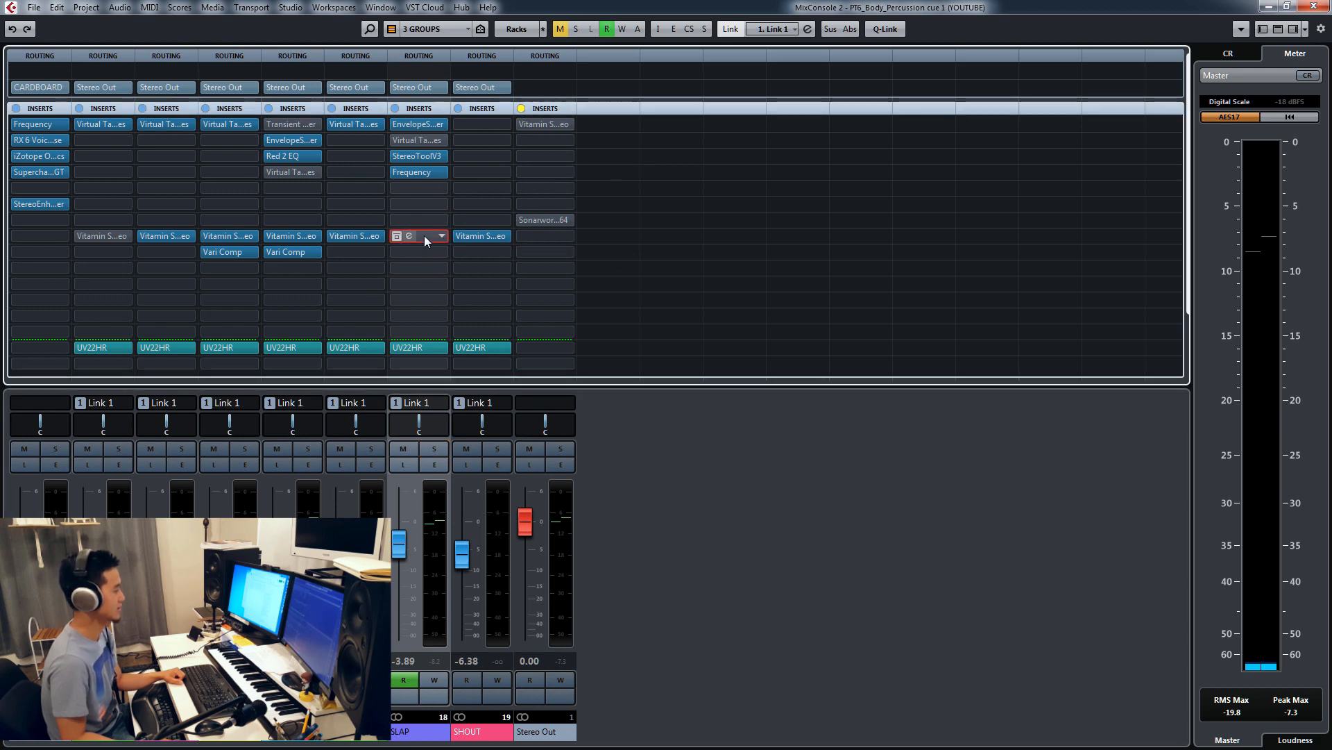
{"action": "left_click_drag", "start_coordinate": [587, 213], "coordinate": [597, 171]}
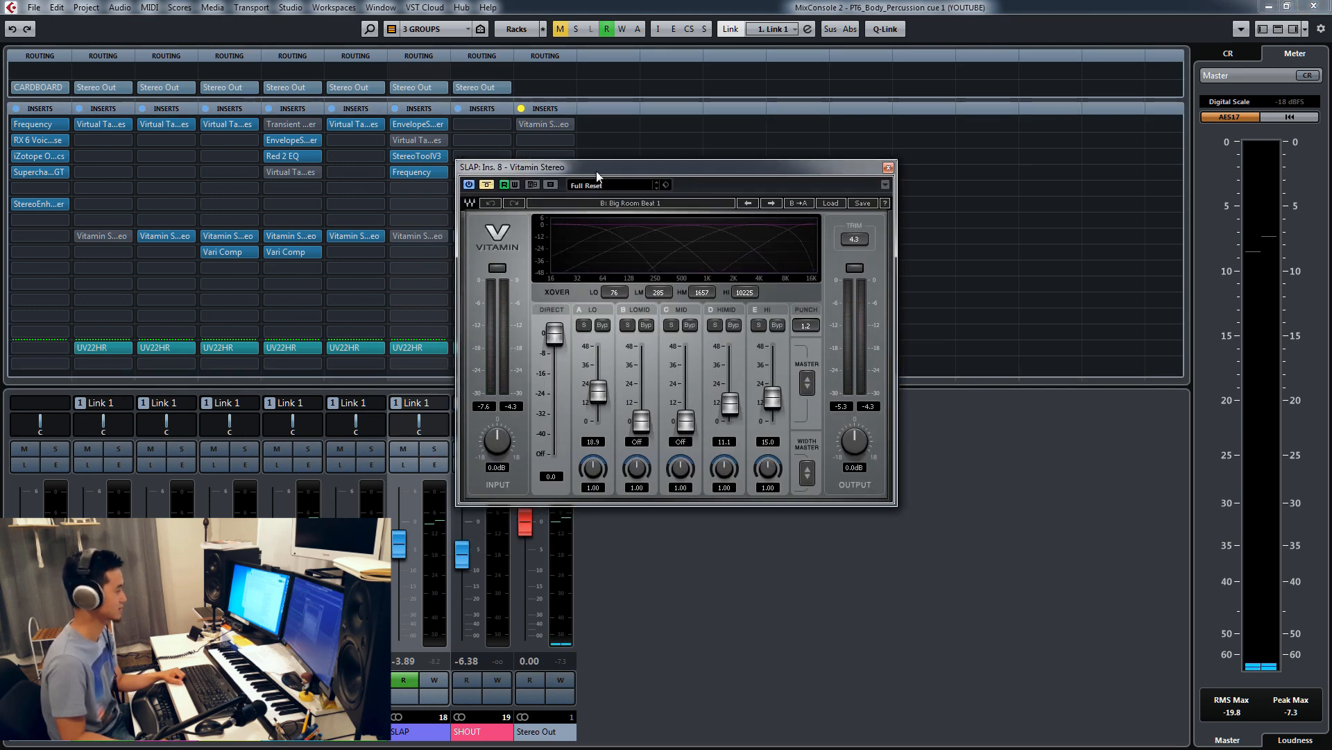
{"action": "left_click", "coordinate": [493, 183]}
{"action": "left_click", "coordinate": [492, 183]}
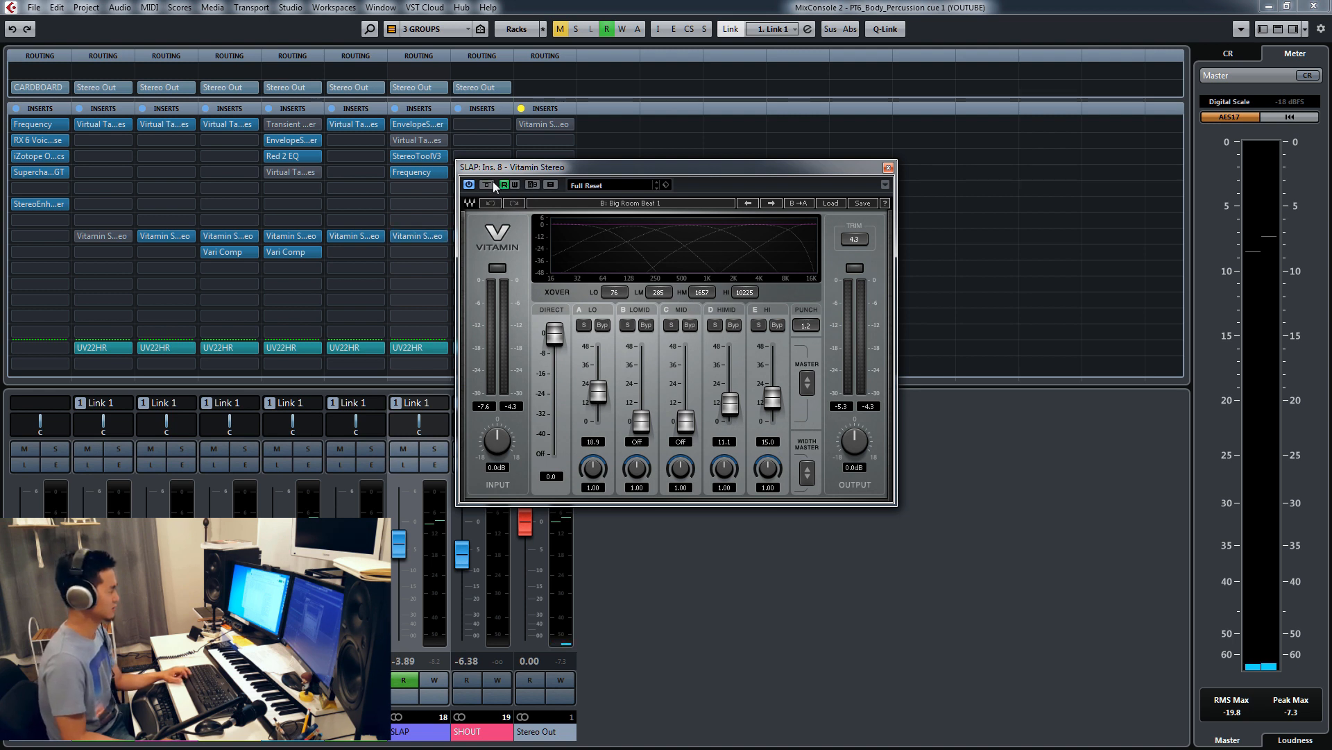
{"action": "left_click", "coordinate": [493, 183]}
{"action": "left_click", "coordinate": [493, 183]}
{"action": "left_click", "coordinate": [492, 184]}
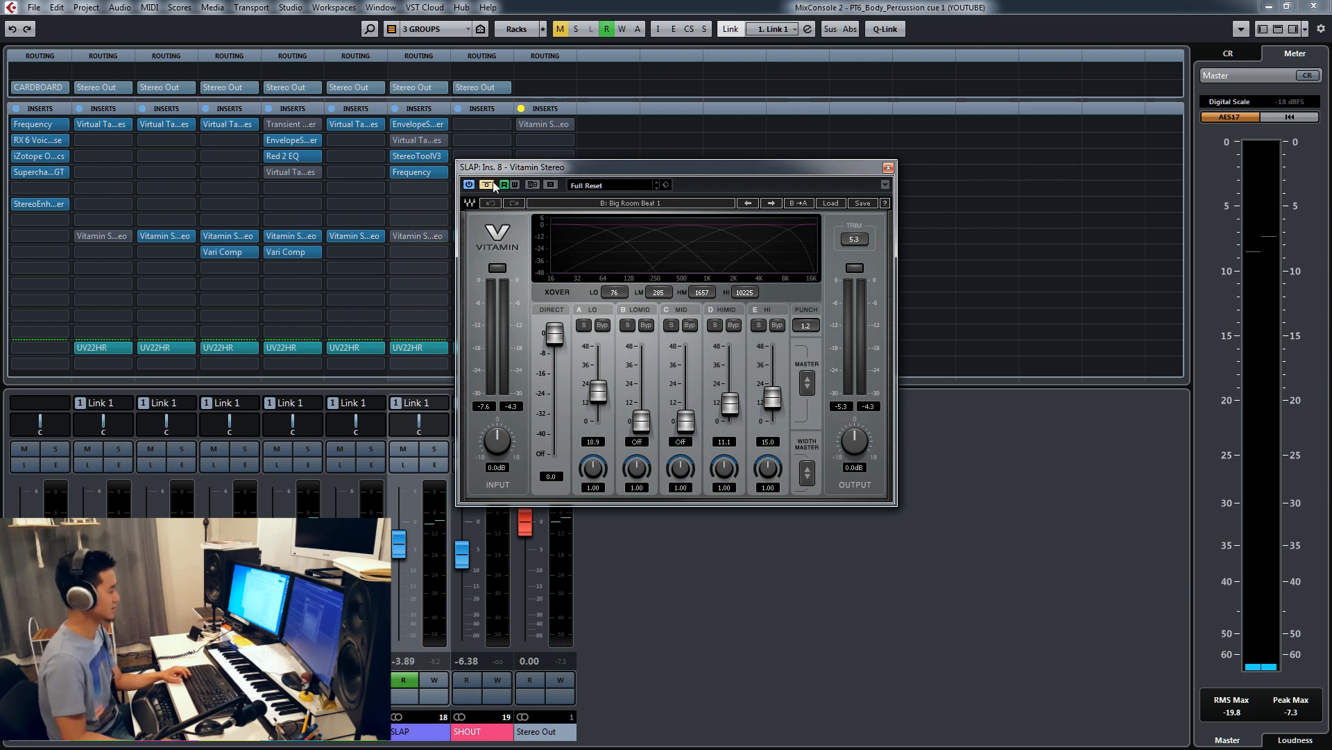
{"action": "left_click", "coordinate": [431, 452]}
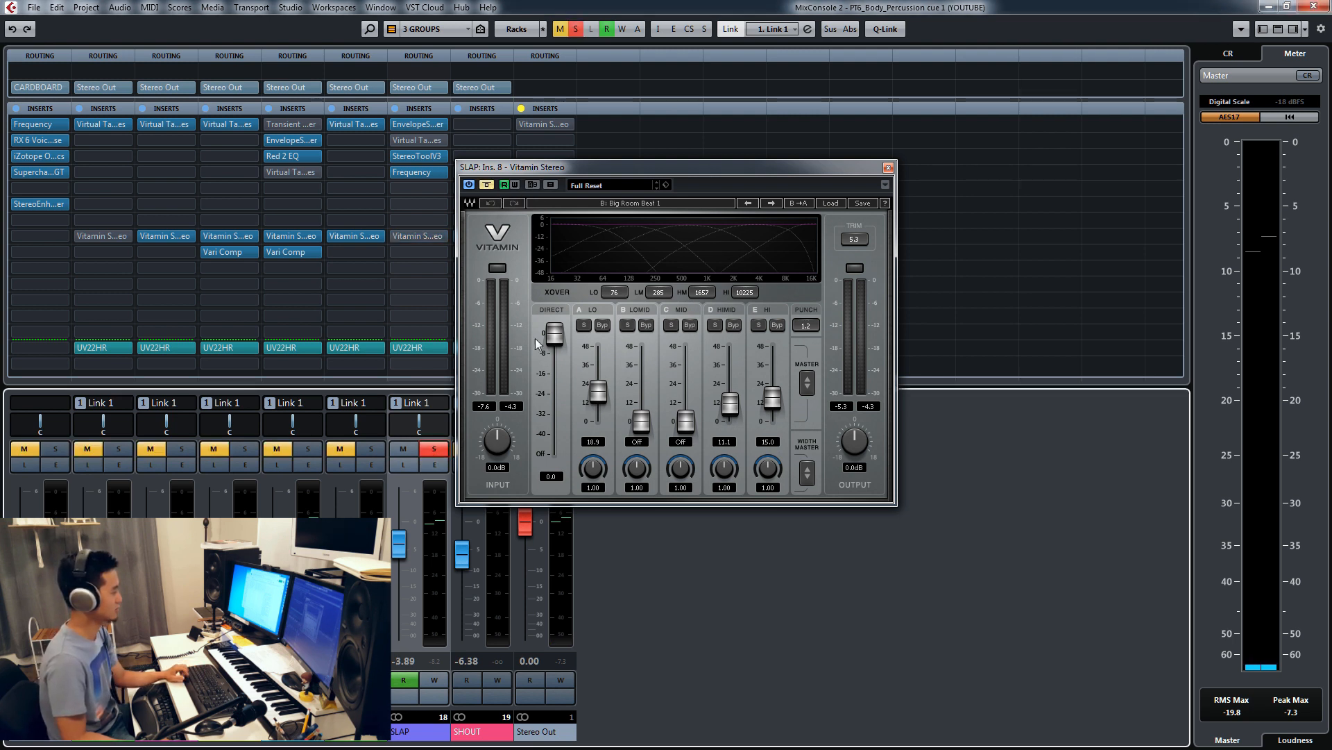
Step: Play the soloed SLAP group and compare its Vitamin Stereo insert bypassed and active
{"action": "left_click", "coordinate": [489, 185]}
{"action": "left_click", "coordinate": [489, 185]}
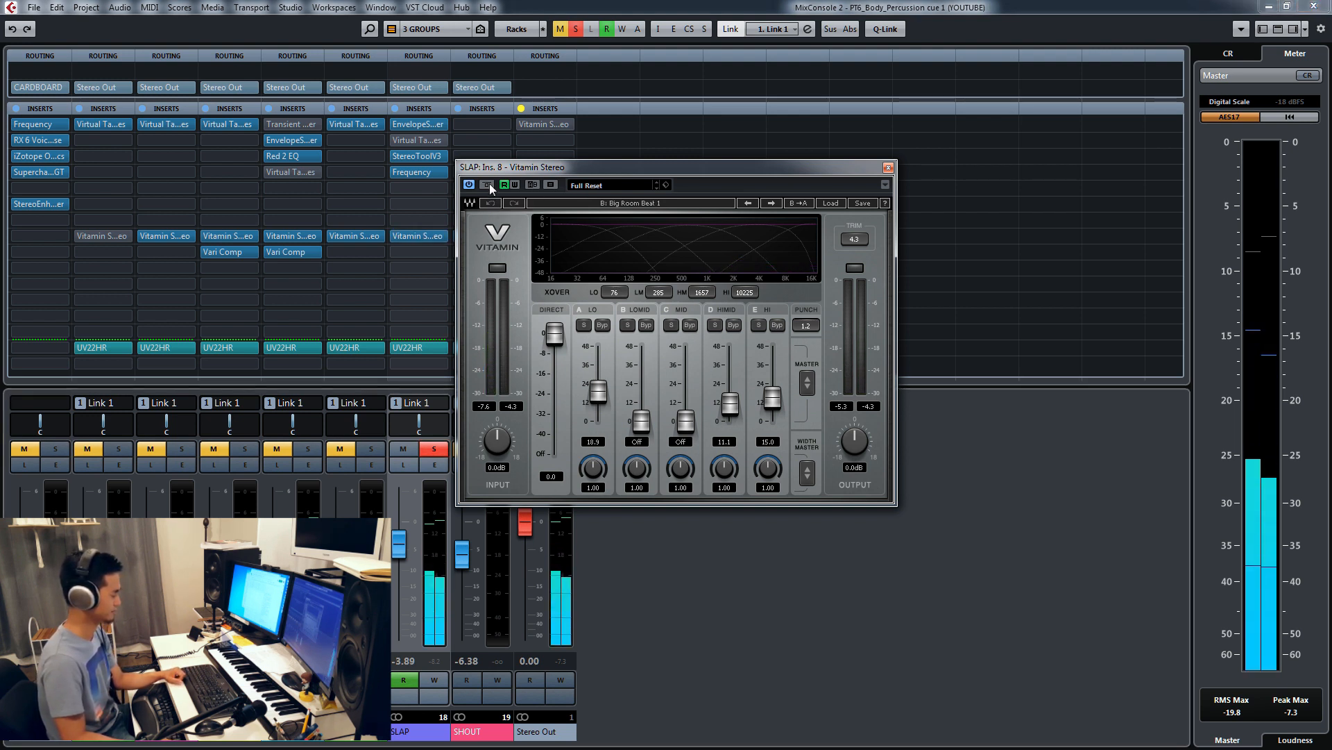
{"action": "left_click", "coordinate": [489, 184]}
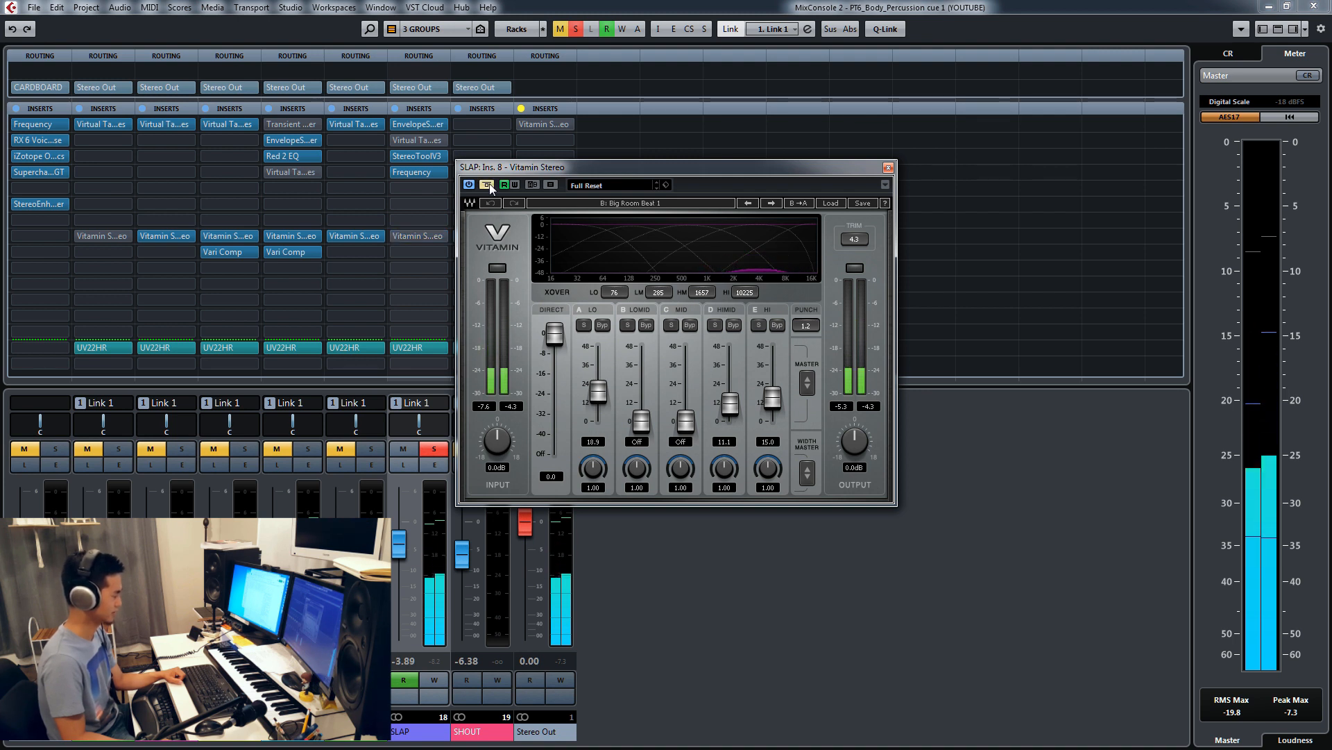
{"action": "left_click", "coordinate": [489, 183]}
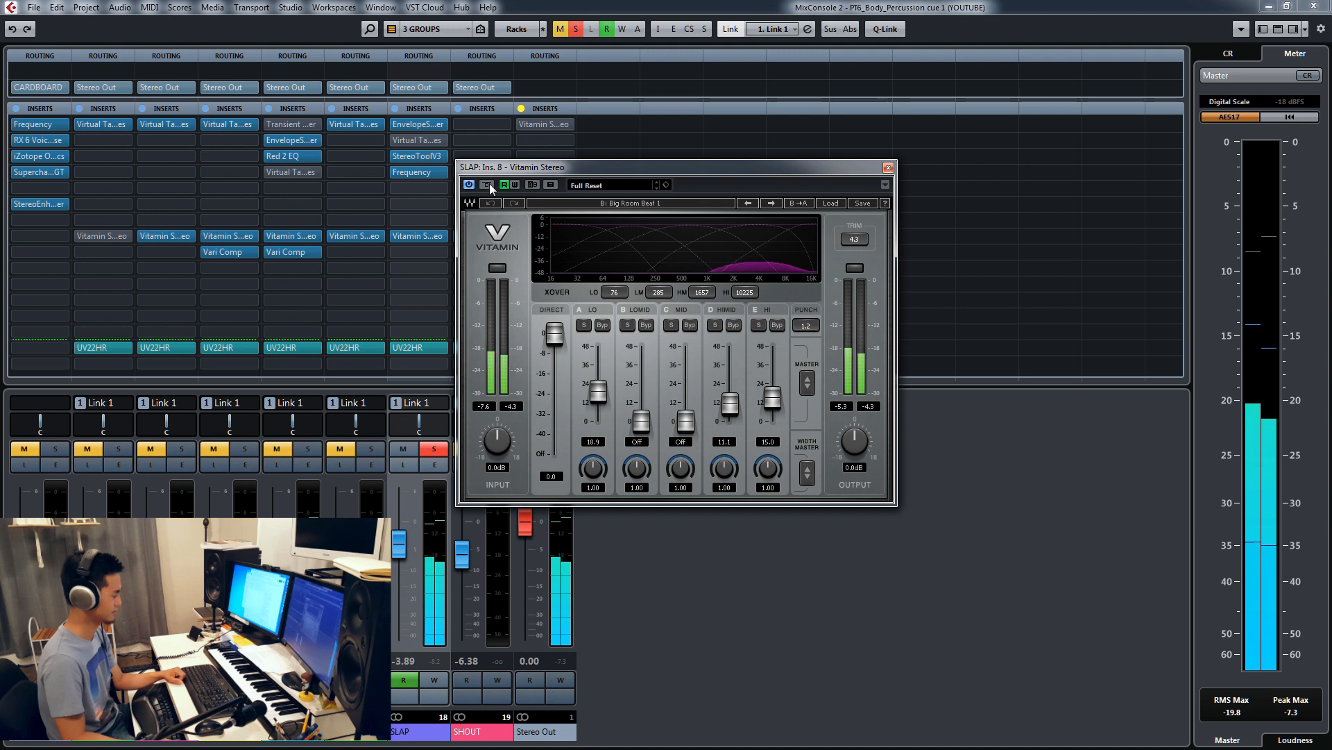
{"action": "left_click", "coordinate": [489, 183]}
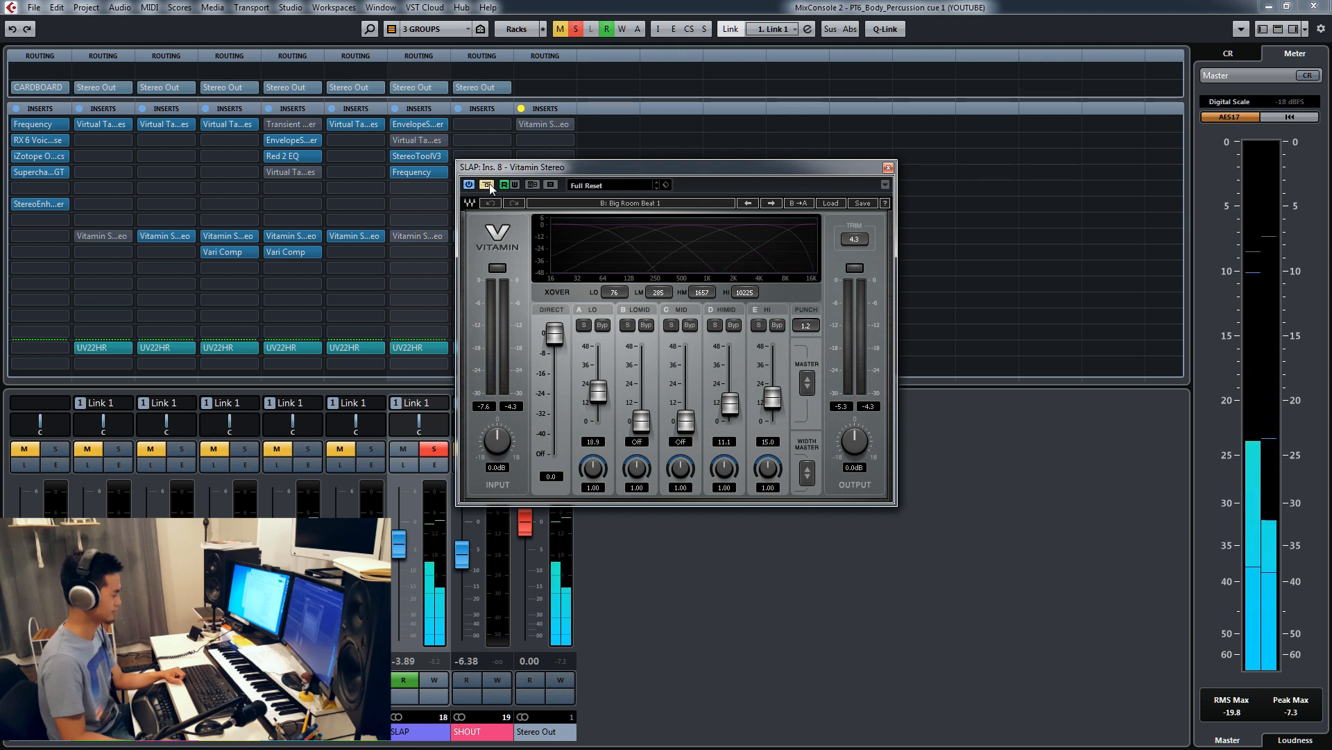
{"action": "left_click", "coordinate": [489, 183]}
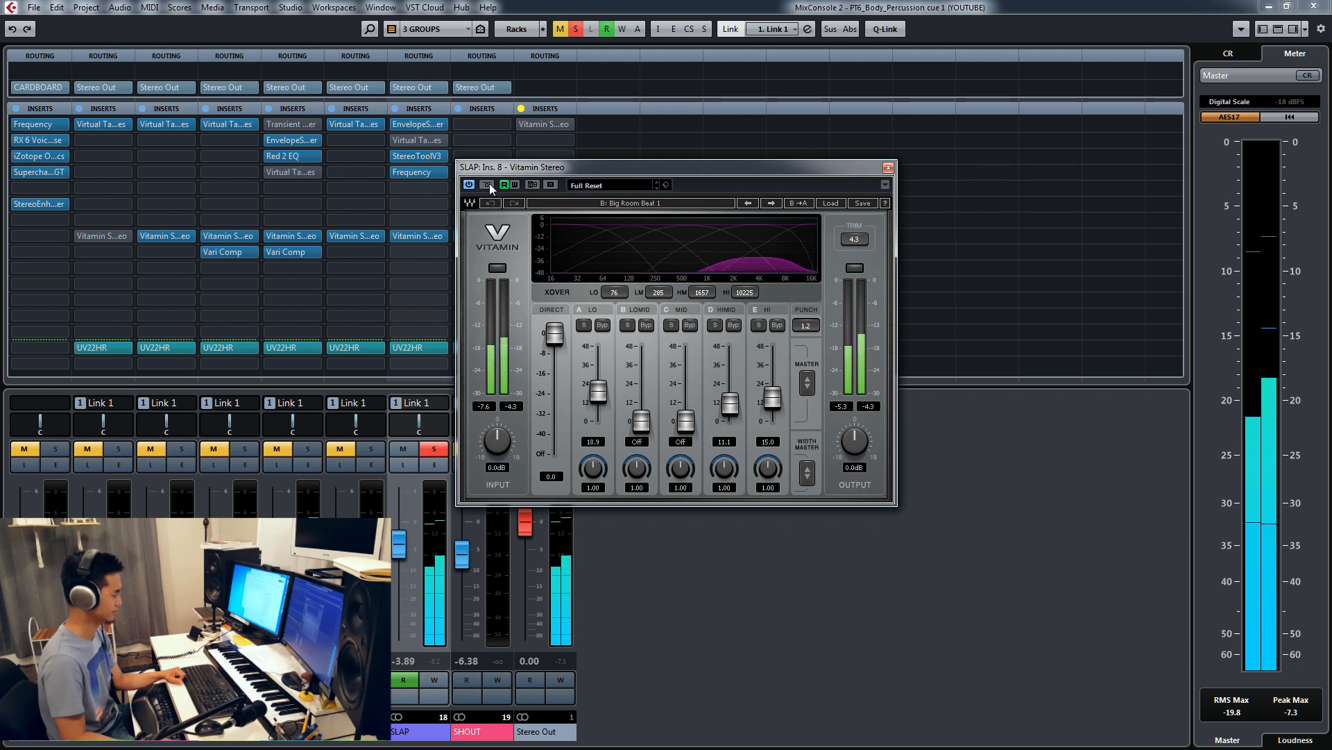
{"action": "left_click", "coordinate": [489, 183]}
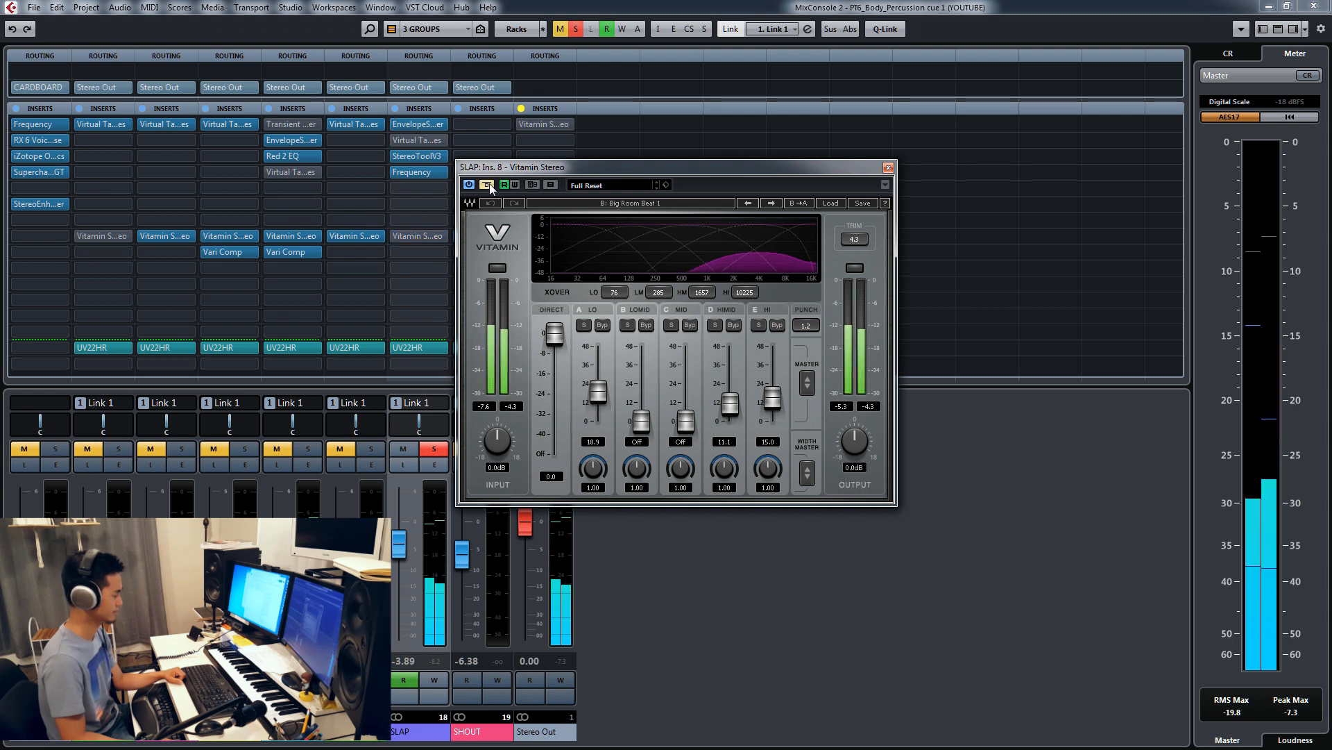
{"action": "left_click", "coordinate": [489, 183]}
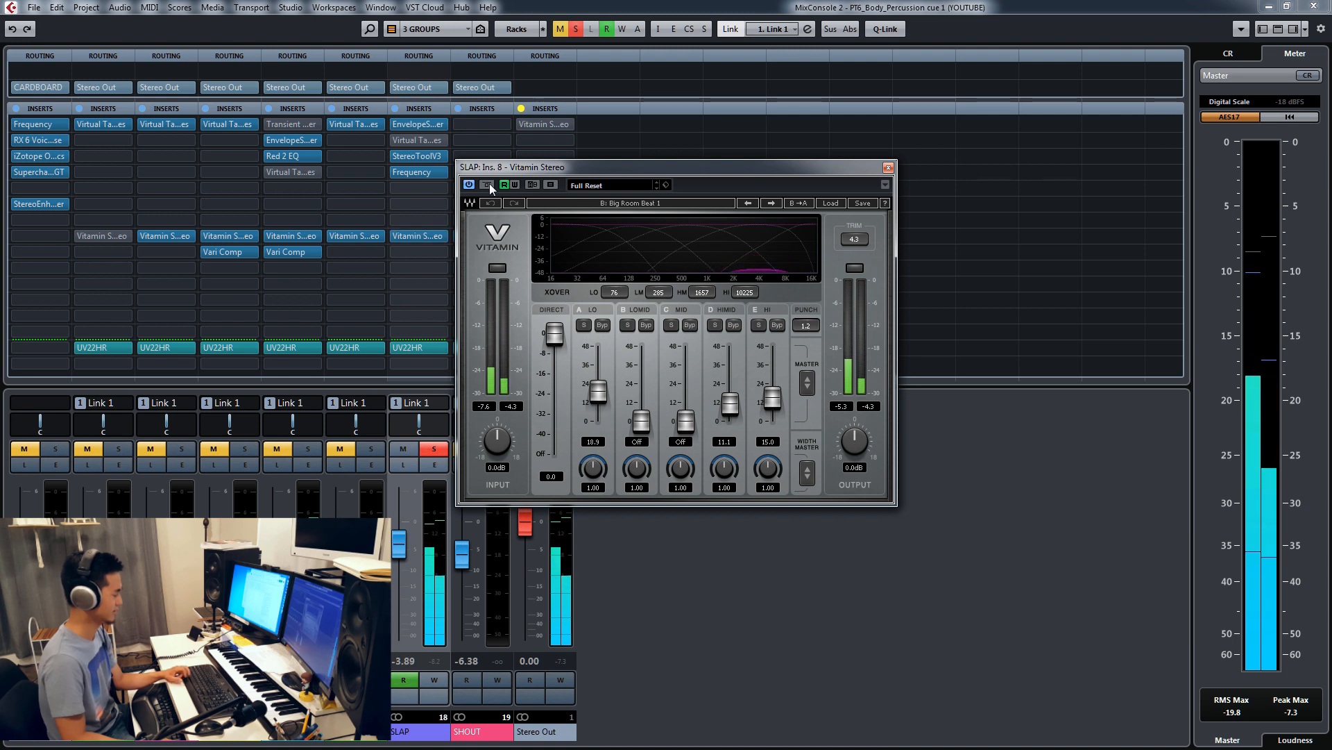